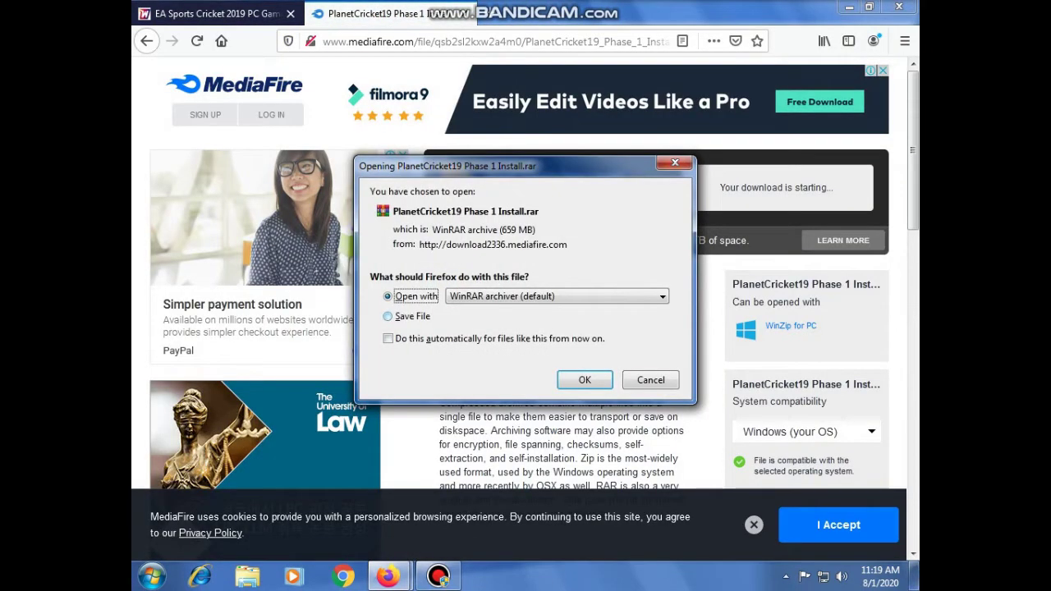
Step: Save the PlanetCricket19 Phase 1 Install.rar download to disk instead of opening it with WinRAR
click(388, 317)
key(Return)
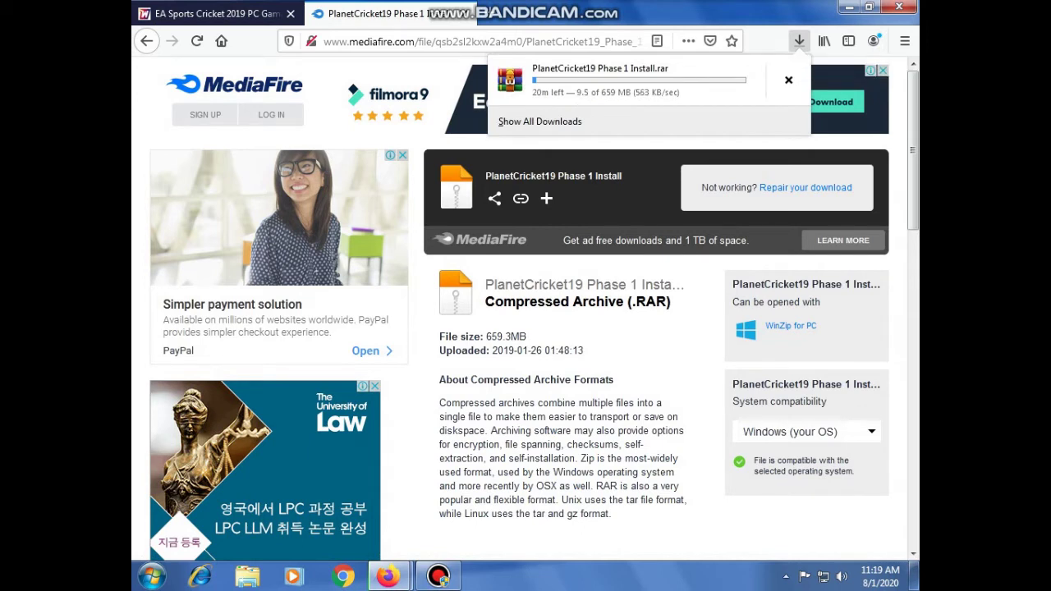
key(Escape)
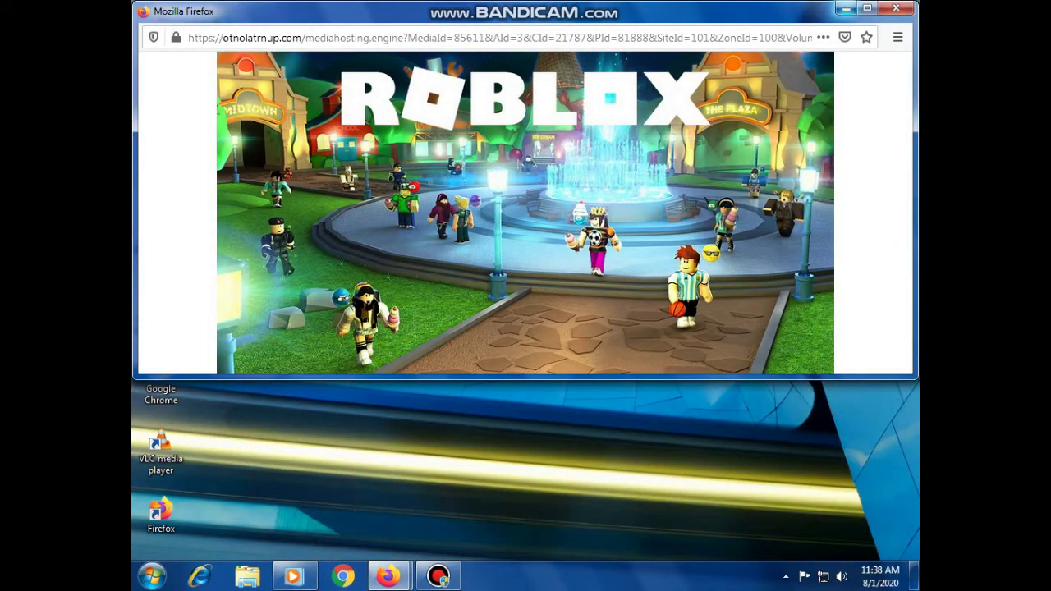
Step: Close the advertising pop-up and move the PlanetCricket19 Phase 1 Install archive from the Downloads folder to the desktop
click(896, 9)
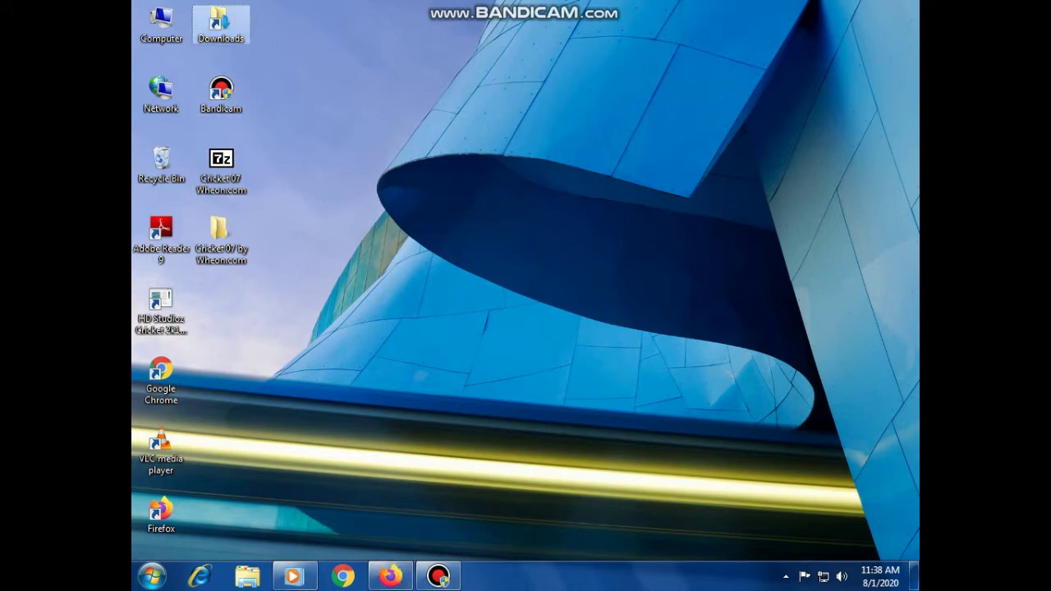
double_click(221, 25)
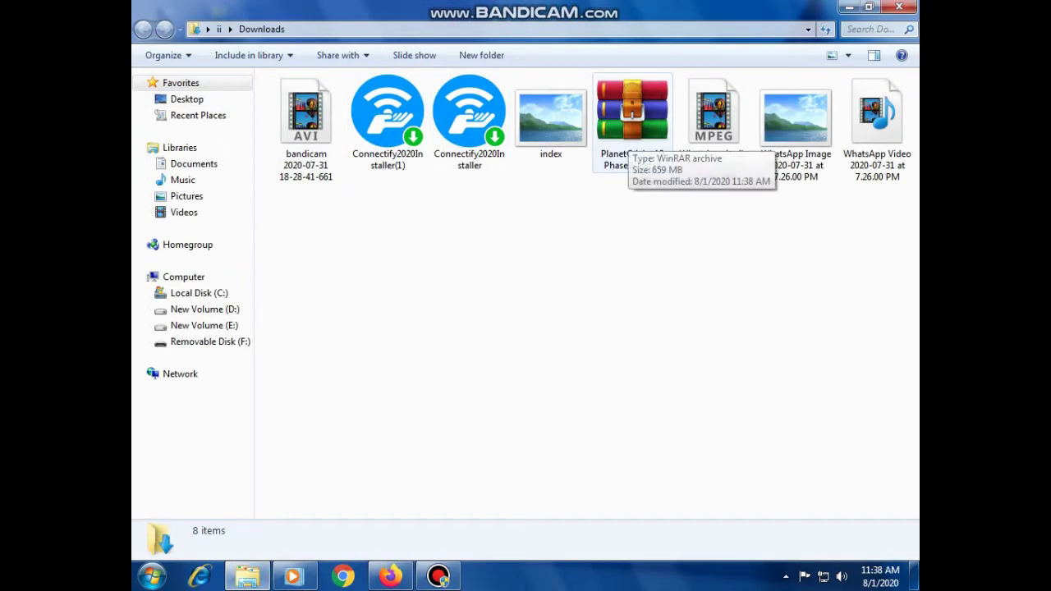
drag(641, 156, 239, 361)
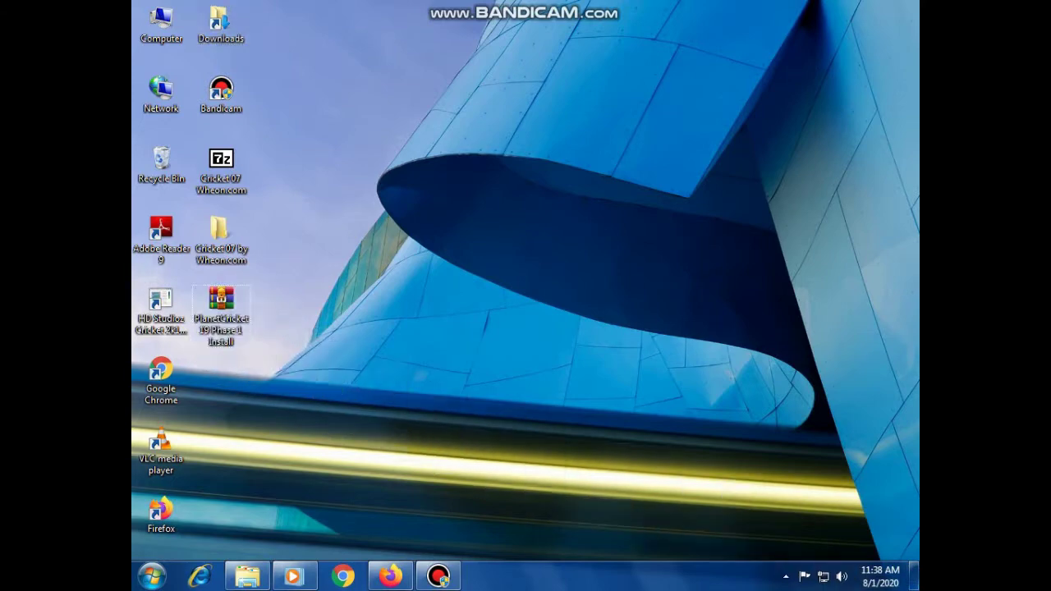
right_click(224, 312)
click(256, 281)
right_click(223, 320)
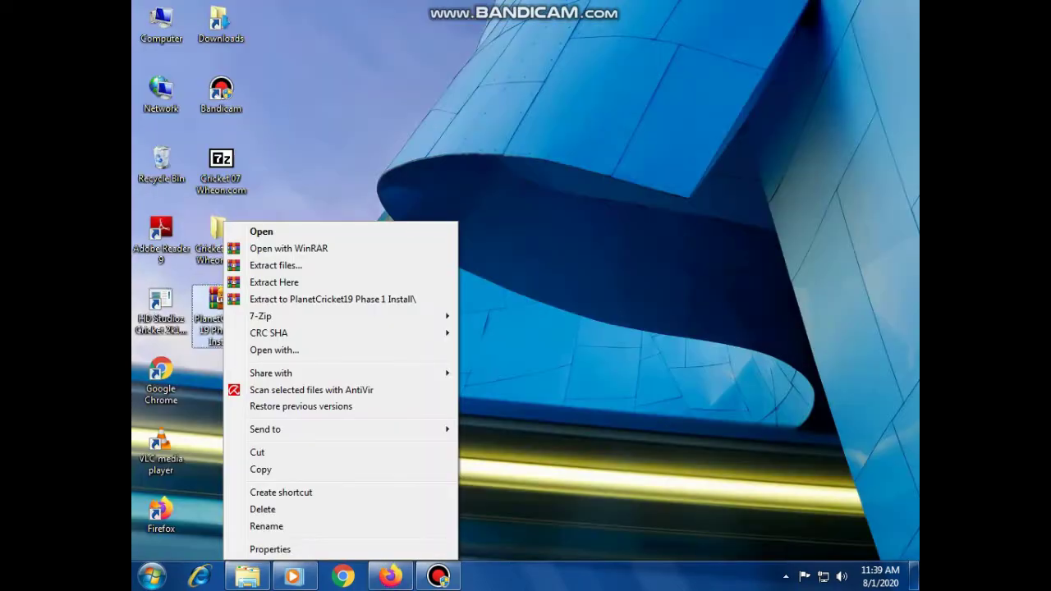
key(Escape)
Step: Switch to Firefox, search the web for "winzar" in a new tab, and accept the suggested spelling winrar
click(390, 576)
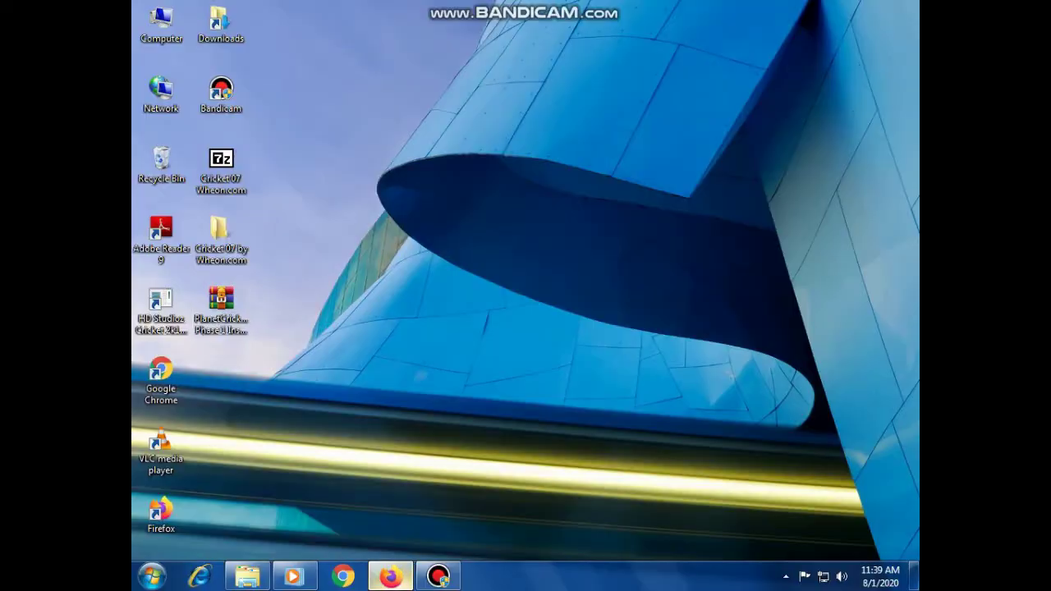
click(316, 13)
key(ctrl+t)
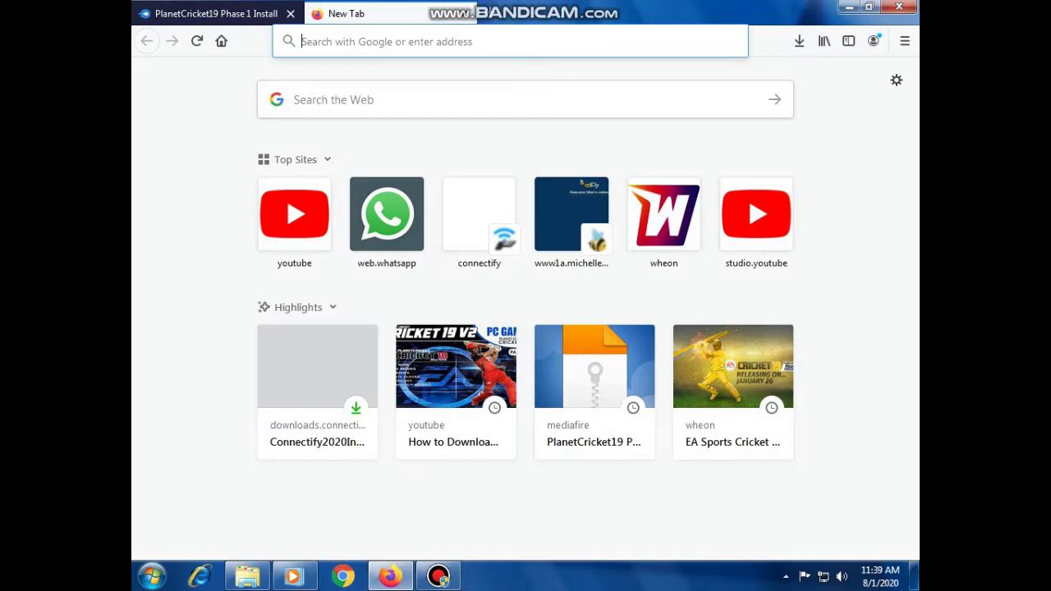
text(wi)
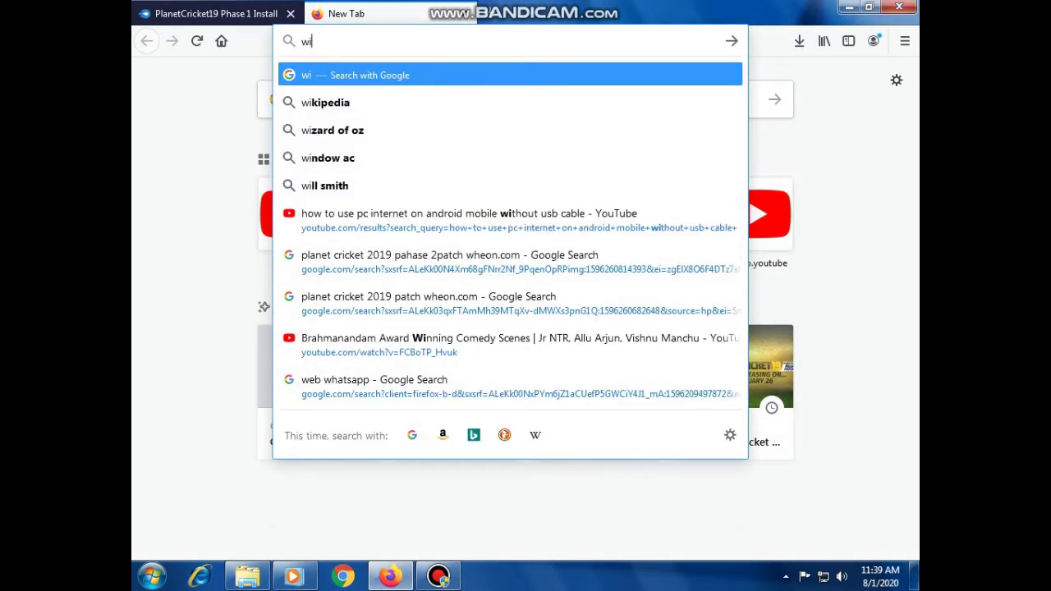
text(nz)
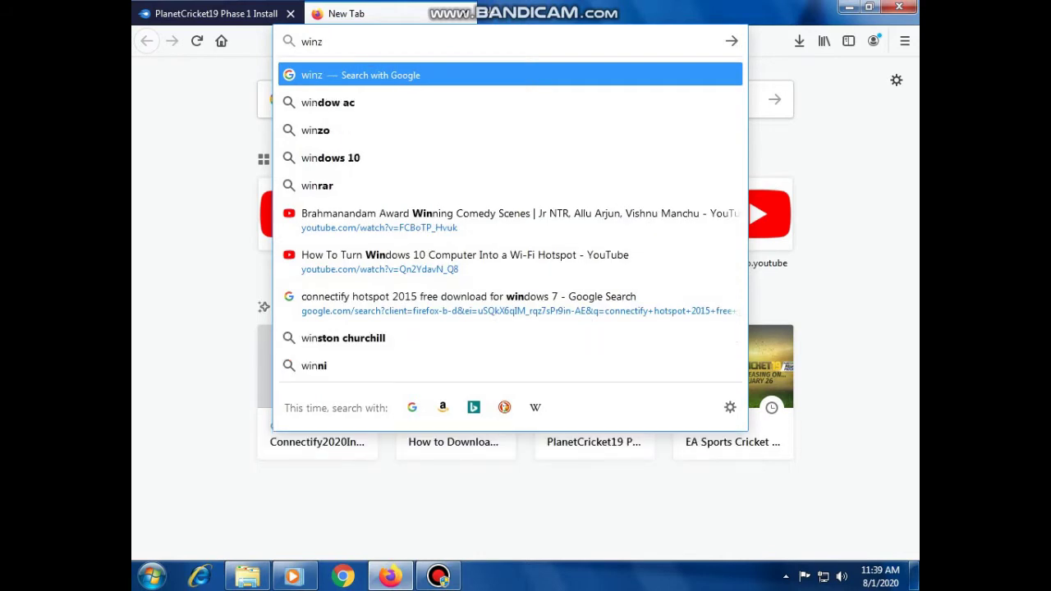
text(a)
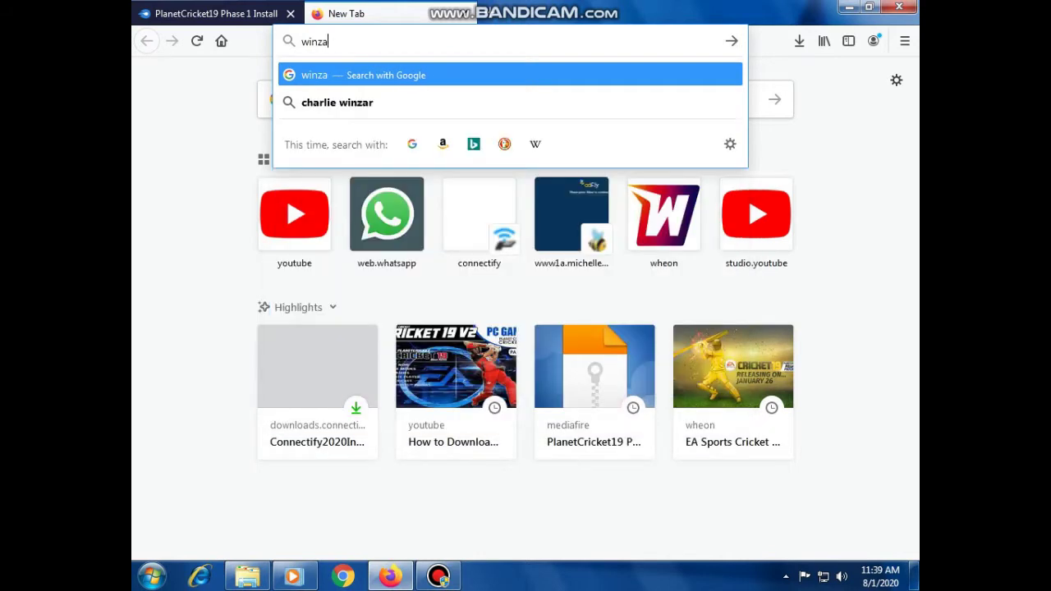
text(er)
key(Return)
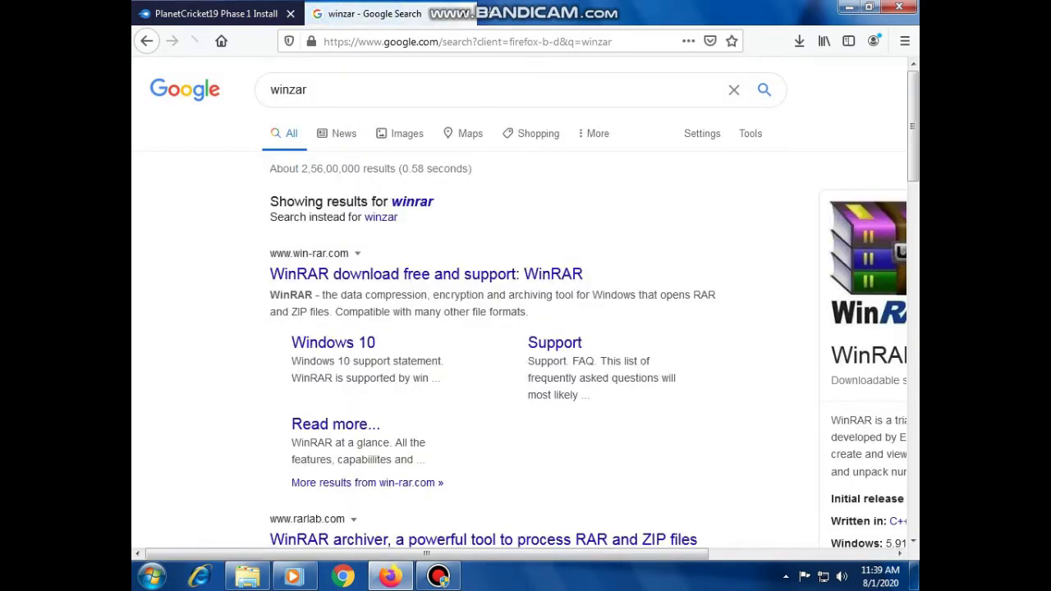
click(412, 201)
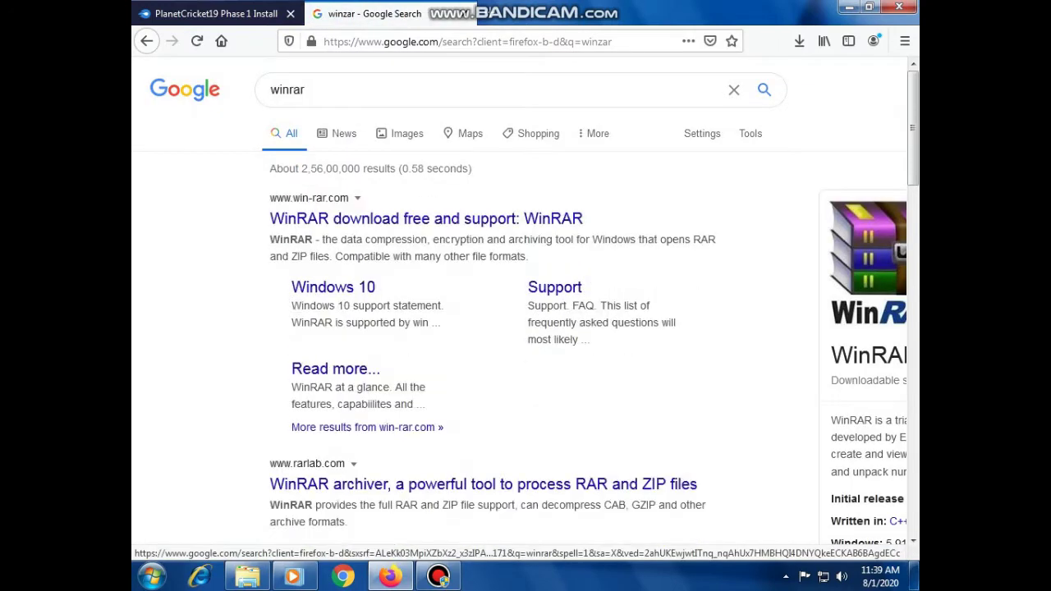
Step: Look over the WinRAR download page on win-rar.com, return to the search results, and minimize the browser
click(427, 218)
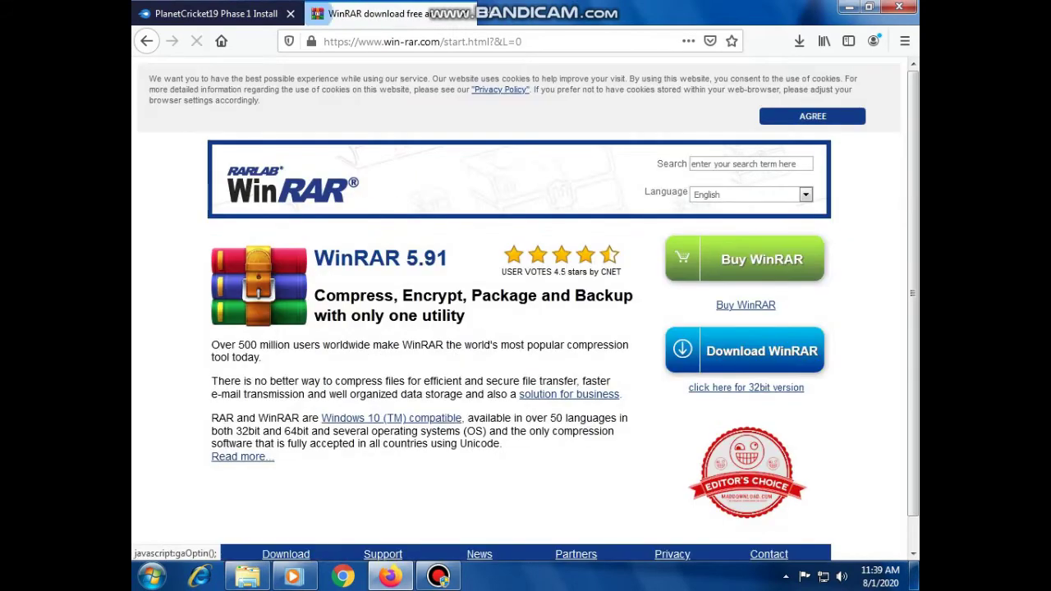
scroll(525, 312, down, 1)
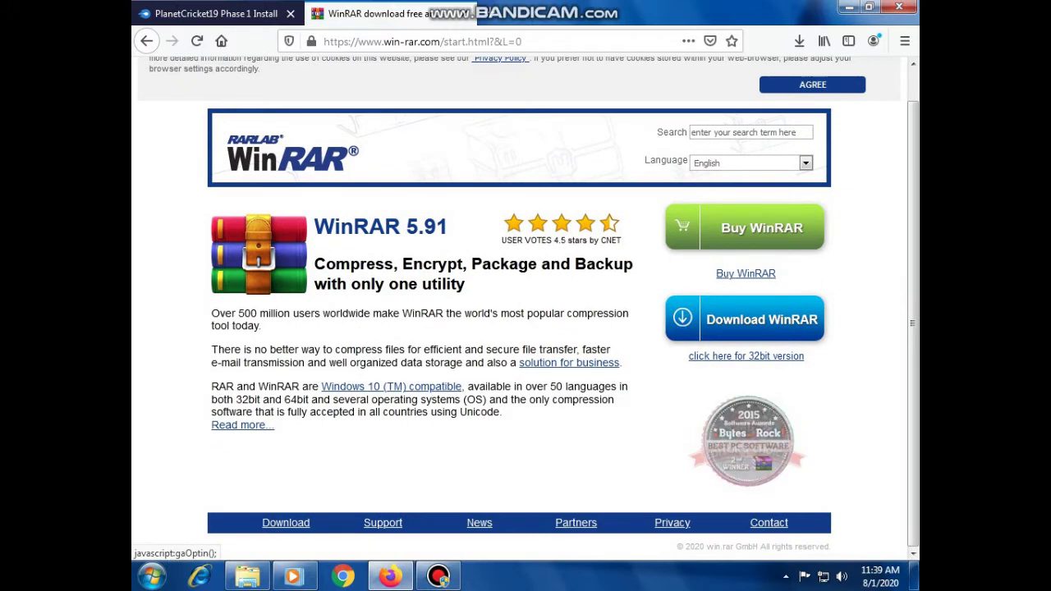
scroll(526, 307, up, 1)
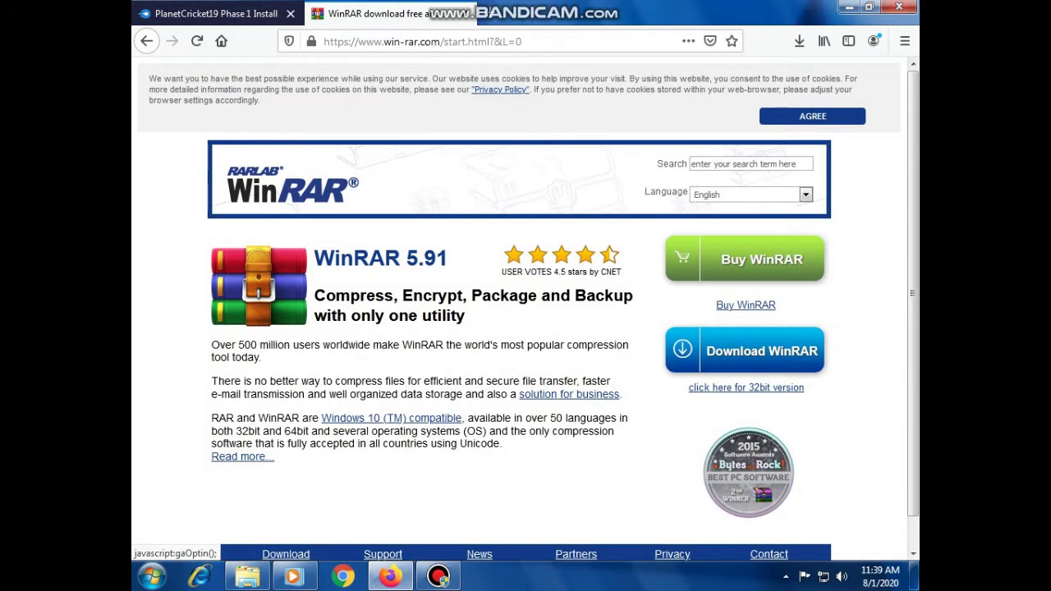
key(alt+Left)
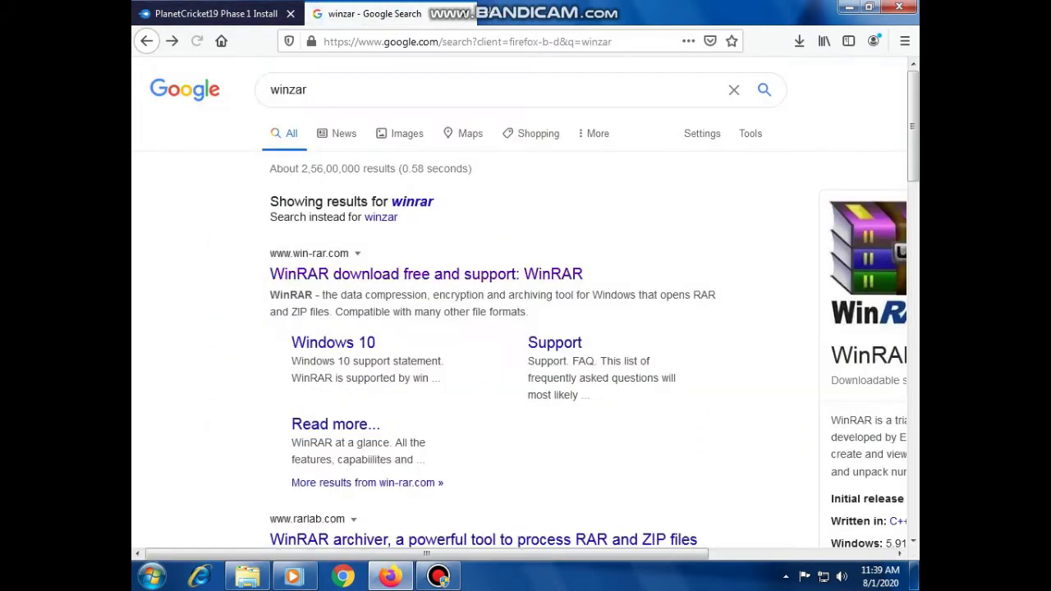
scroll(525, 307, down, 5)
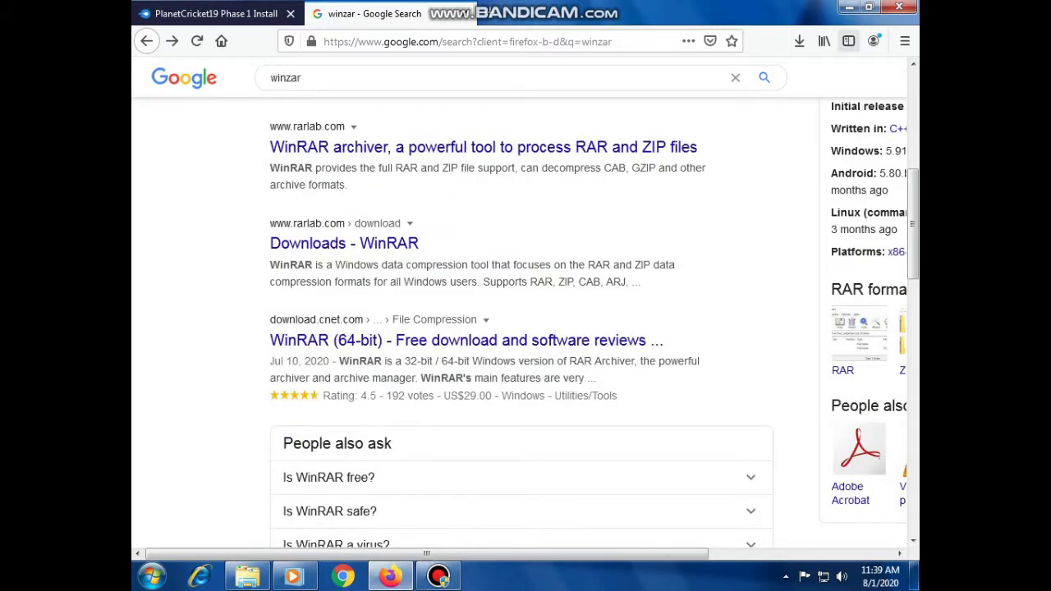
click(849, 7)
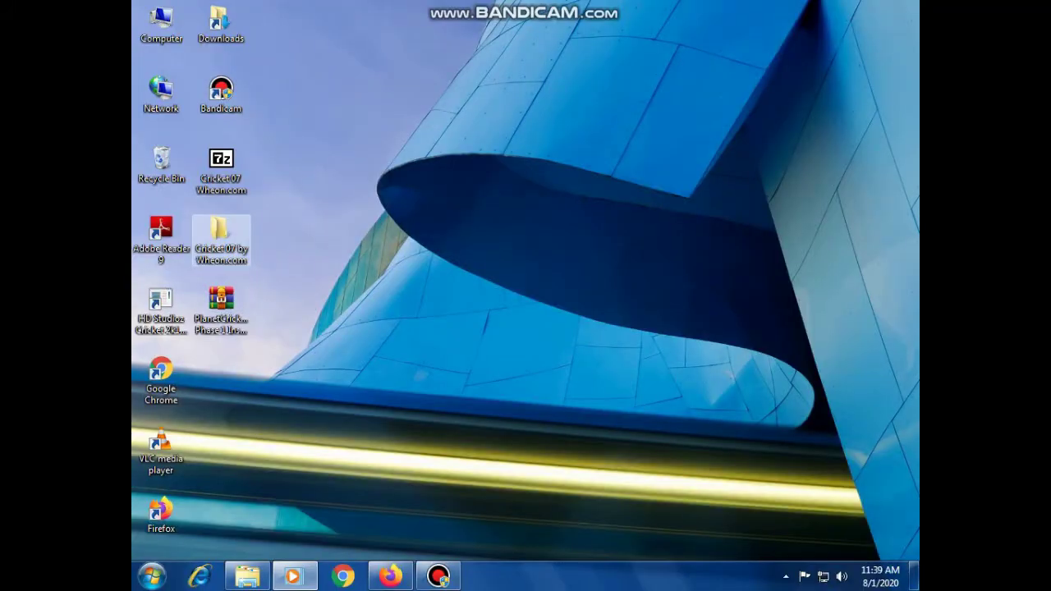
Step: Extract the PlanetCricket19 Phase 1 Install archive directly onto the desktop
click(216, 316)
right_click(217, 316)
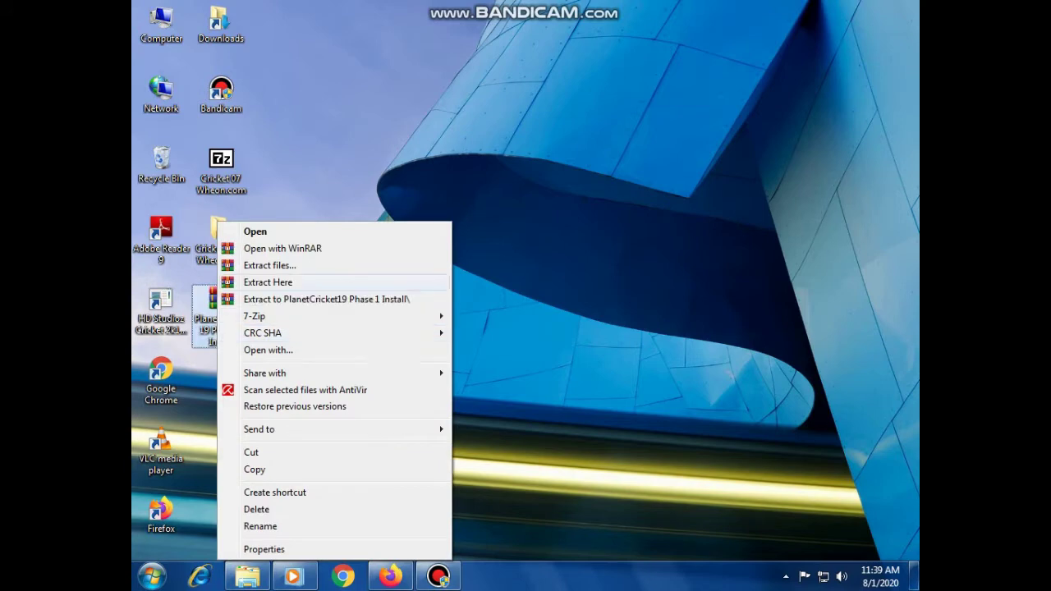
key(Return)
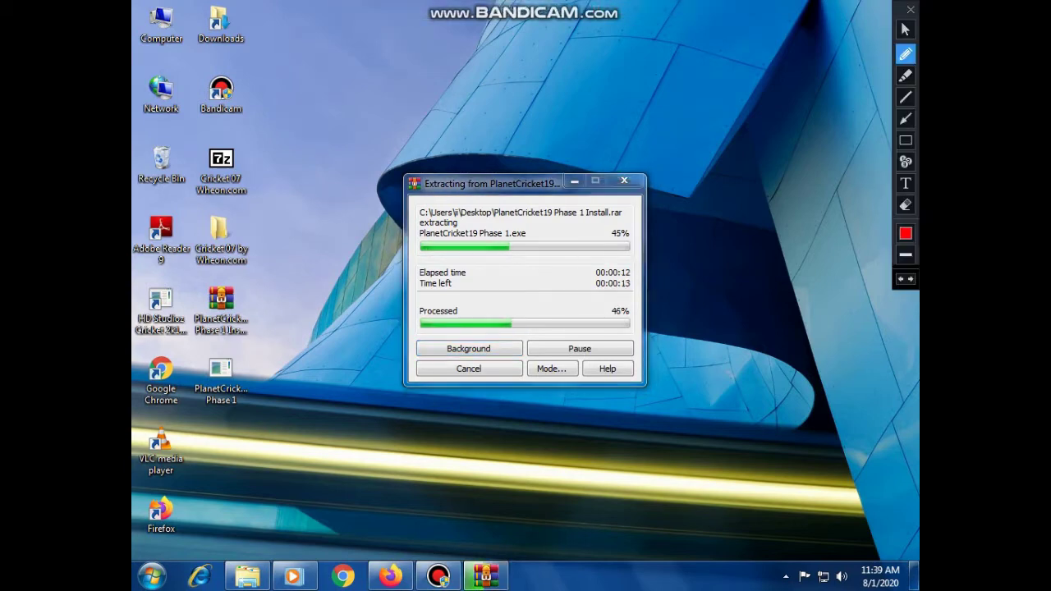
Step: Circle the extracted PlanetCricket19 Phase 1 file and its source archive on the desktop in red, and leave drawing mode
drag(245, 346, 209, 332)
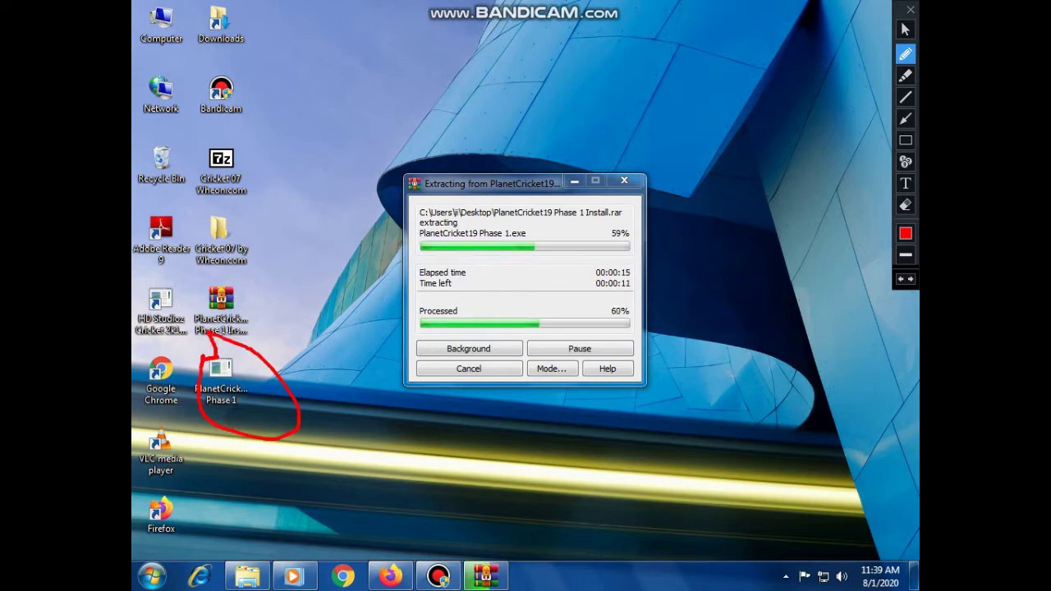
drag(201, 293, 247, 285)
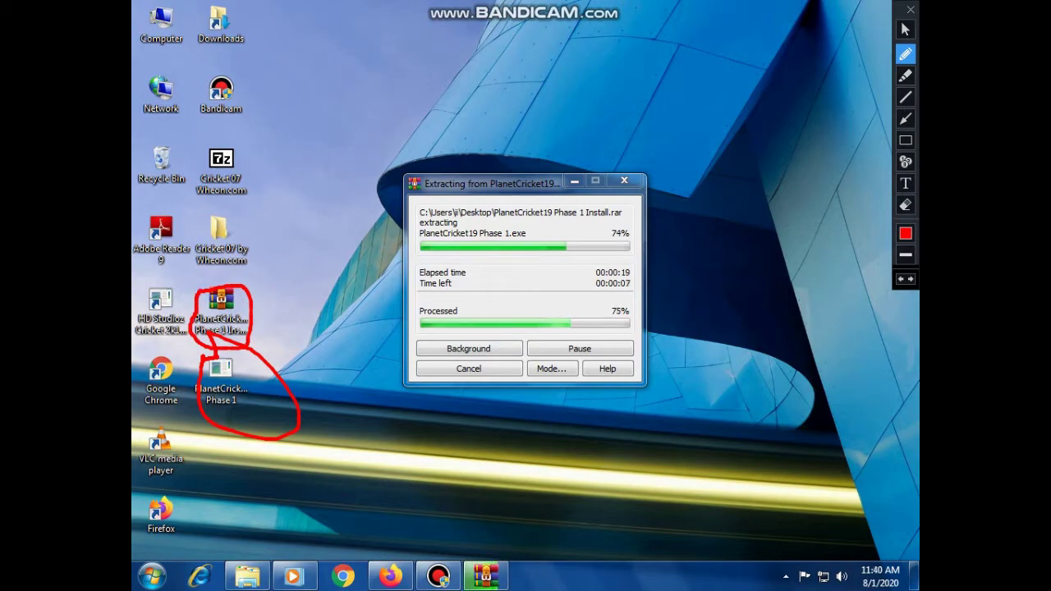
click(910, 9)
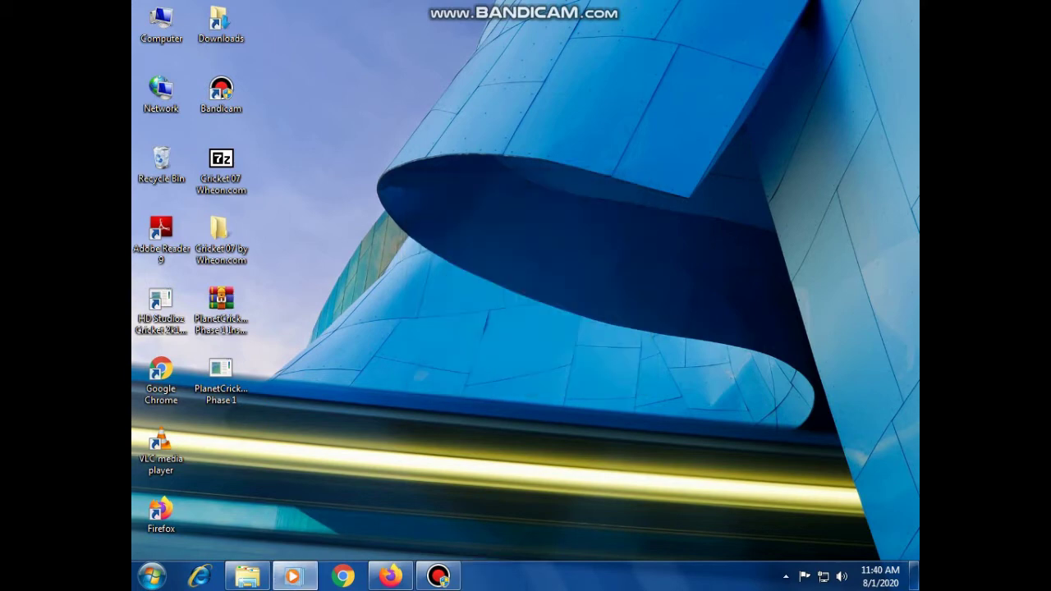
click(643, 10)
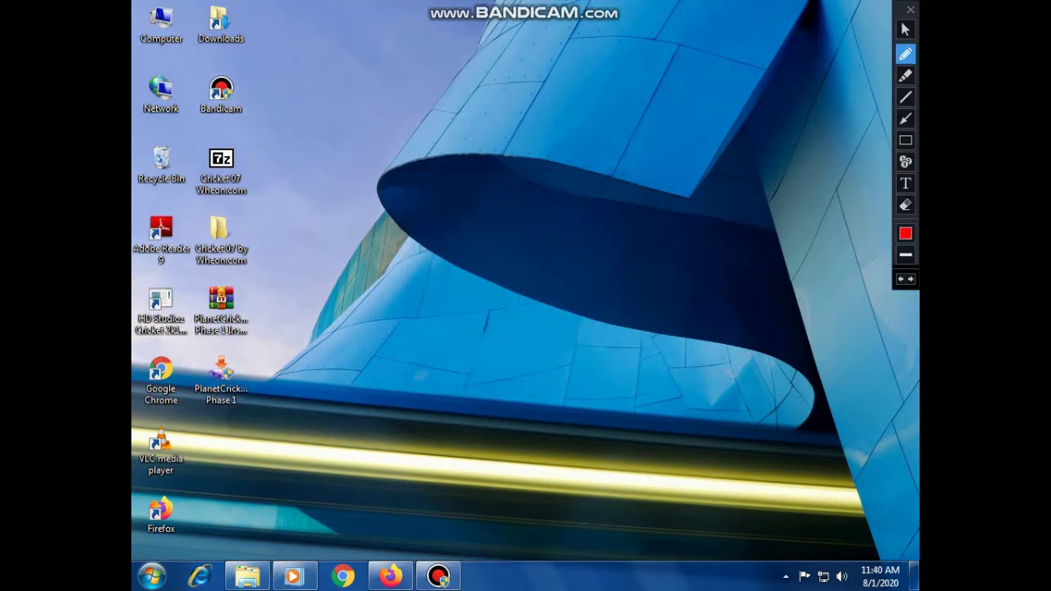
drag(230, 207, 265, 244)
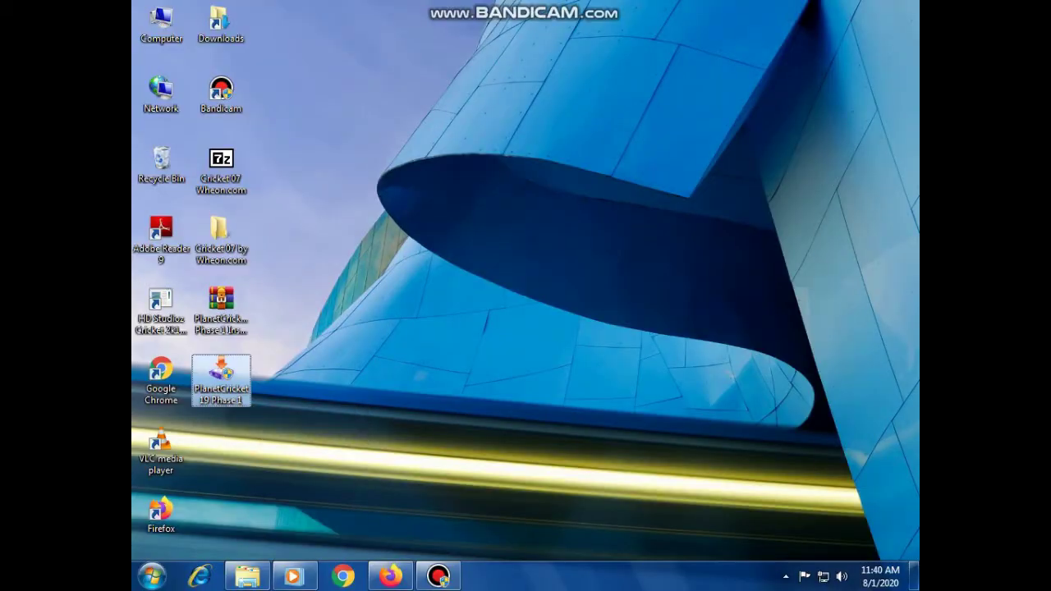
key(ctrl+alt+d)
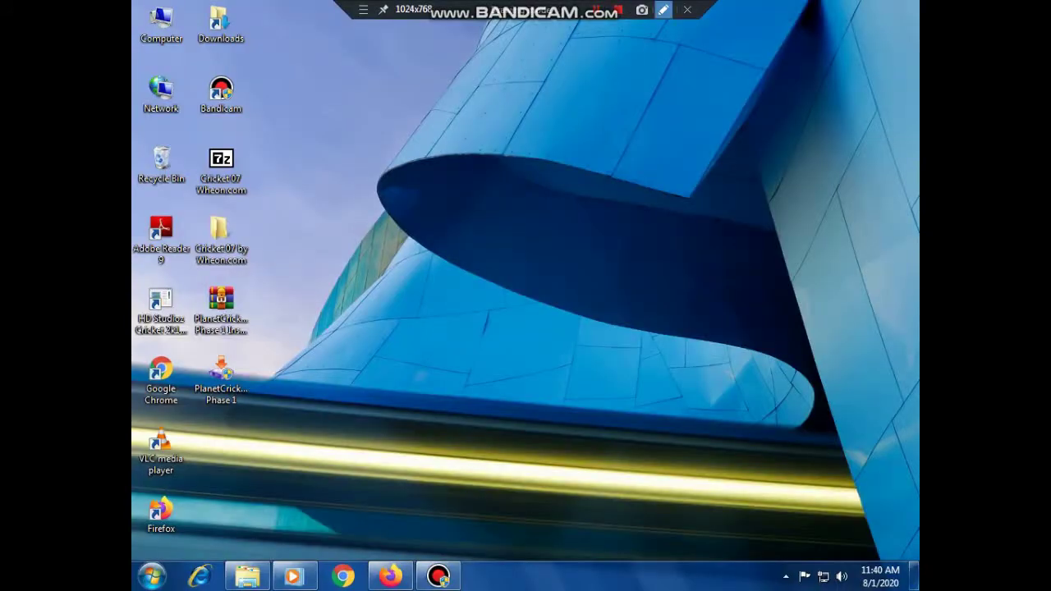
click(905, 30)
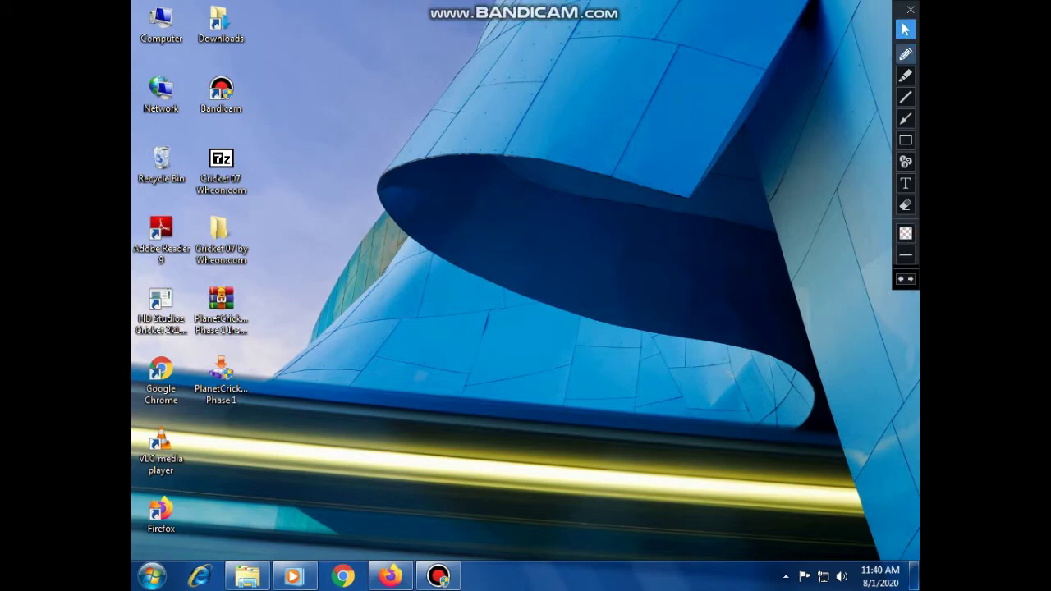
click(905, 54)
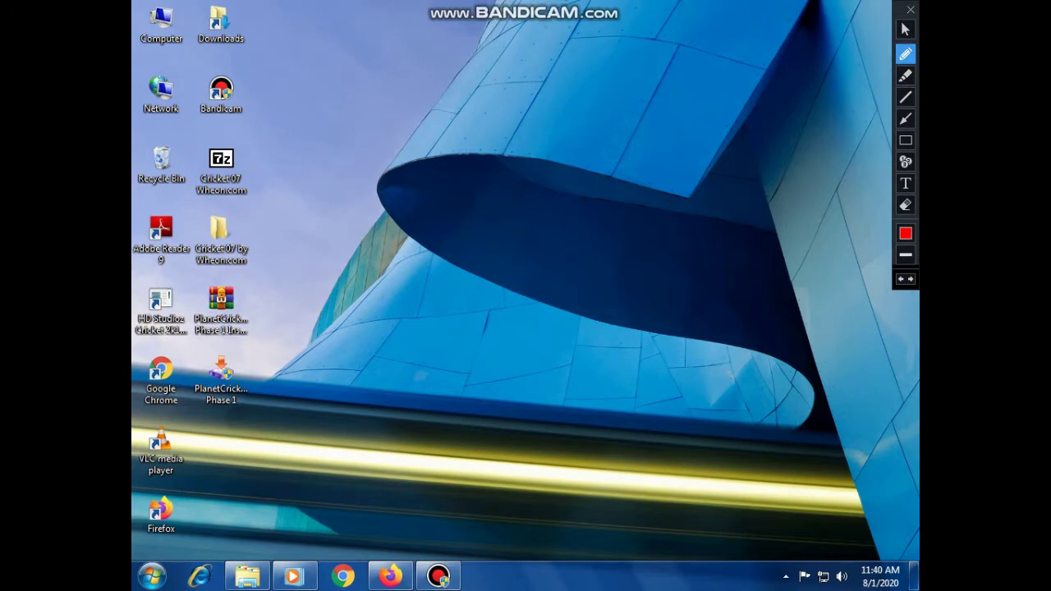
Step: Run the PlanetCricket19 Phase 1 installer from the desktop and proceed past its welcome page to the installation directory page
double_click(221, 378)
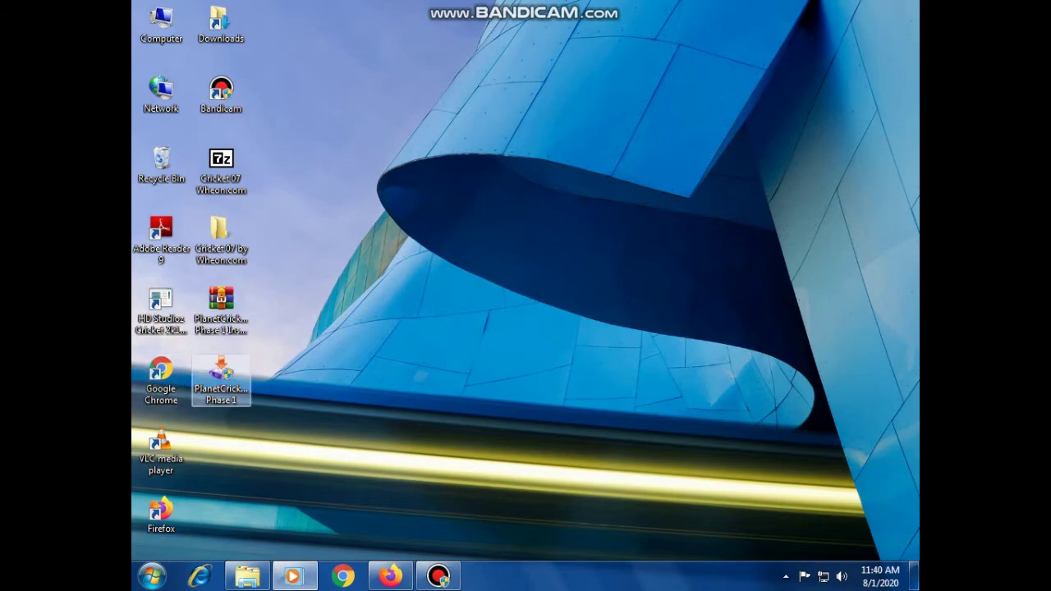
right_click(234, 380)
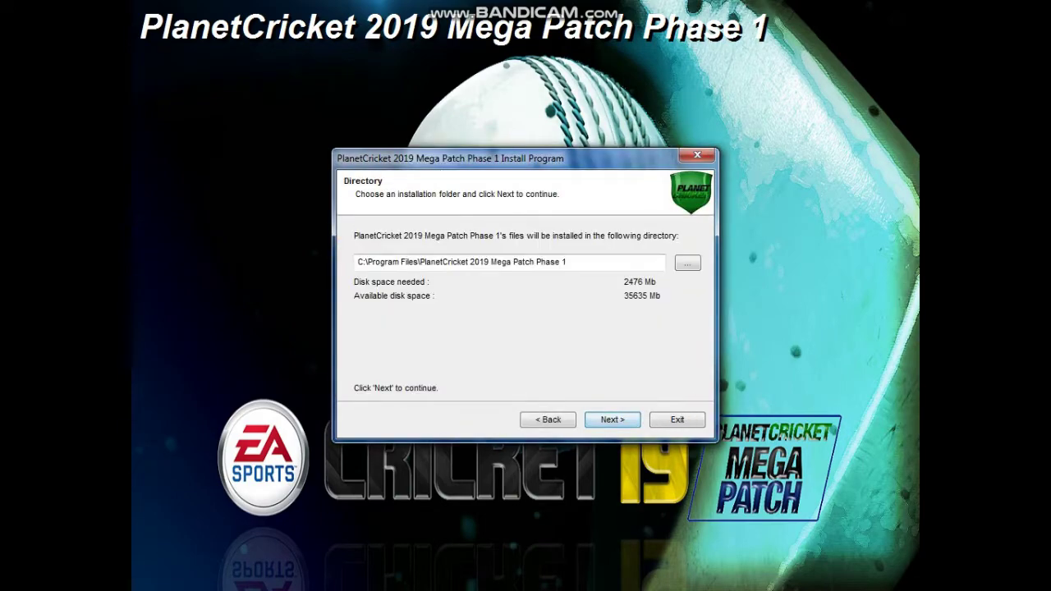
click(687, 262)
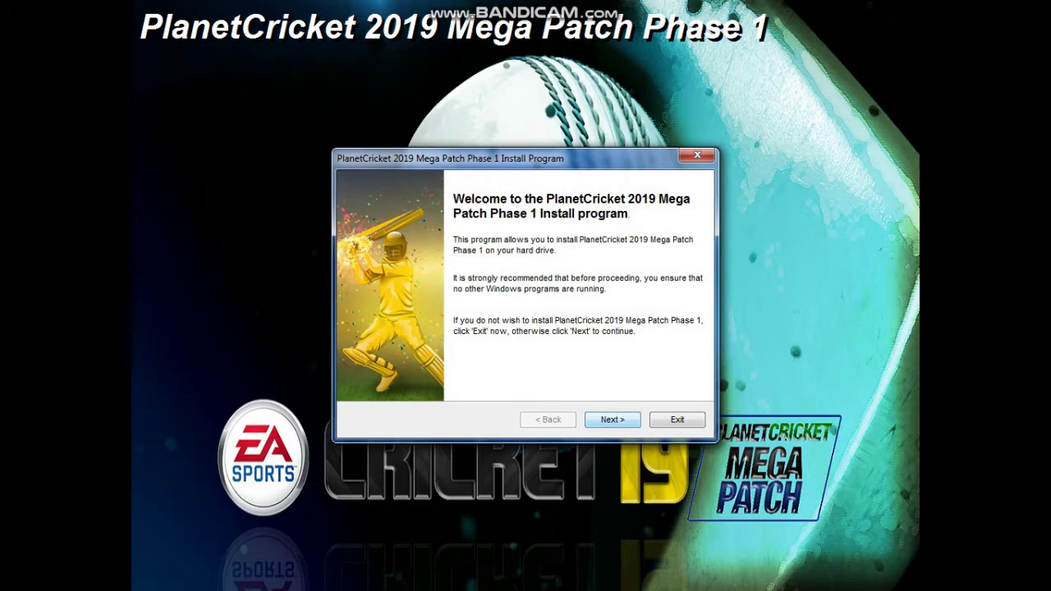
key(Return)
key(Return)
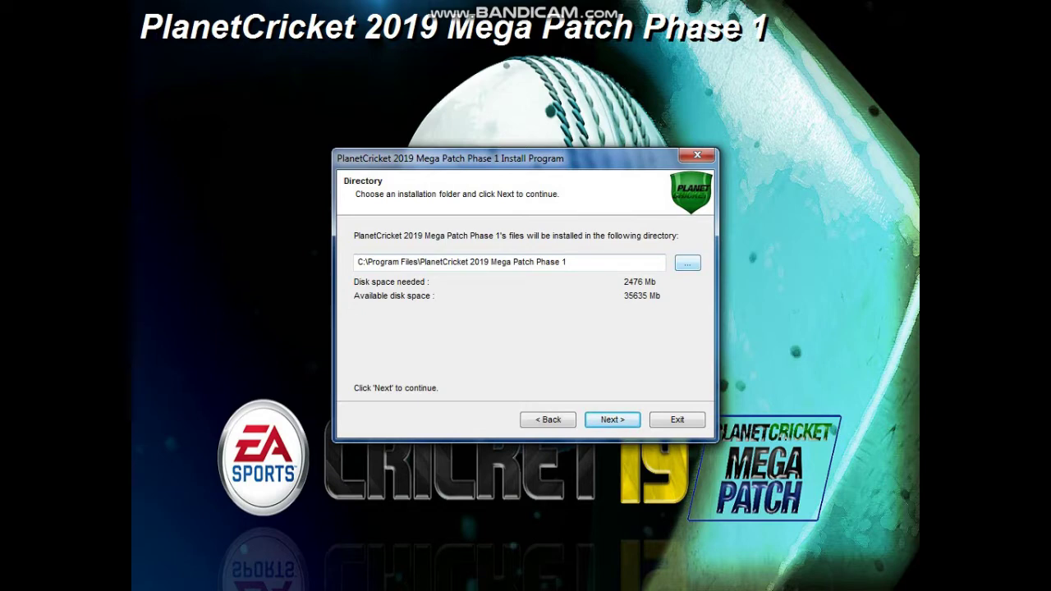
Step: Set the installation directory to the Cricket 07 by Wheon.com folder on the desktop
click(687, 263)
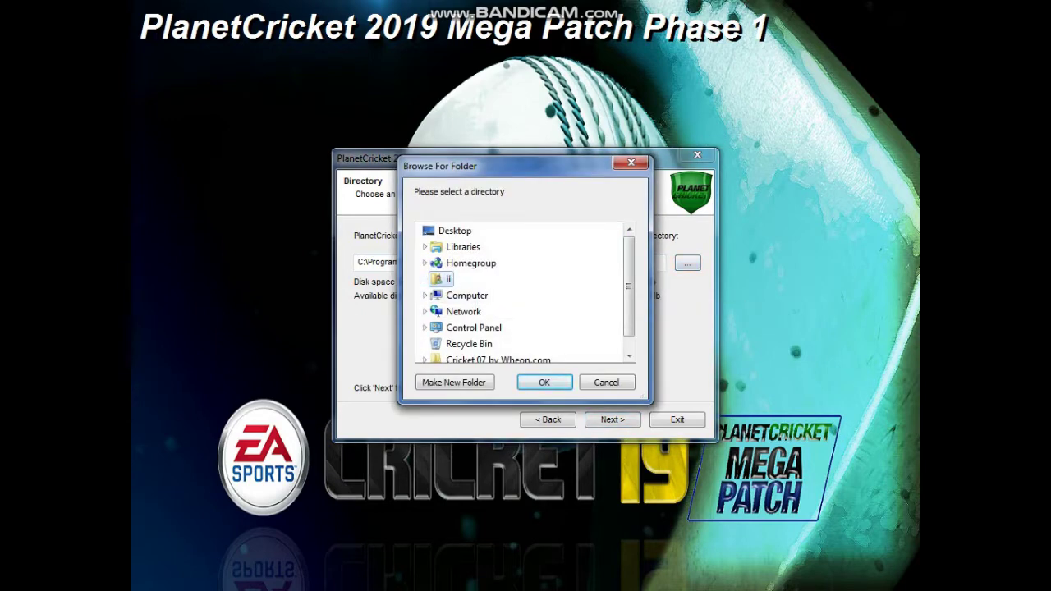
click(447, 279)
drag(629, 254, 630, 273)
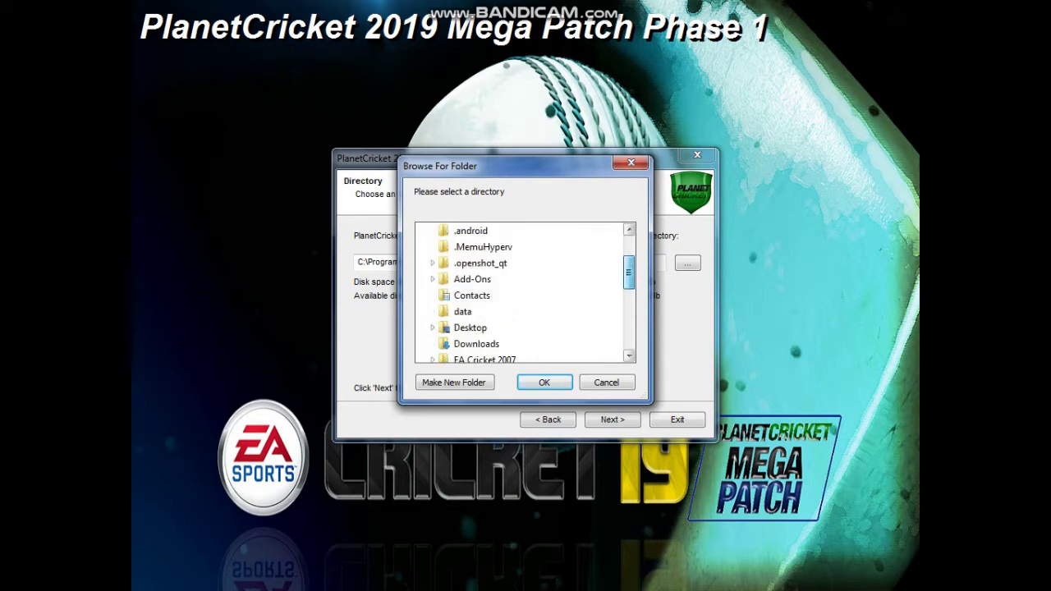
click(432, 328)
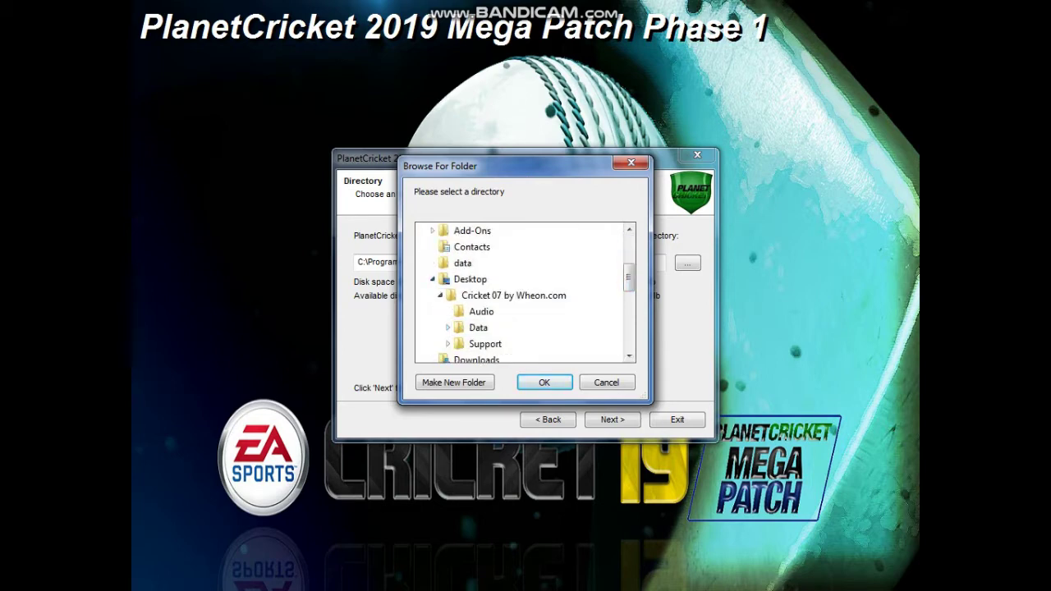
click(513, 296)
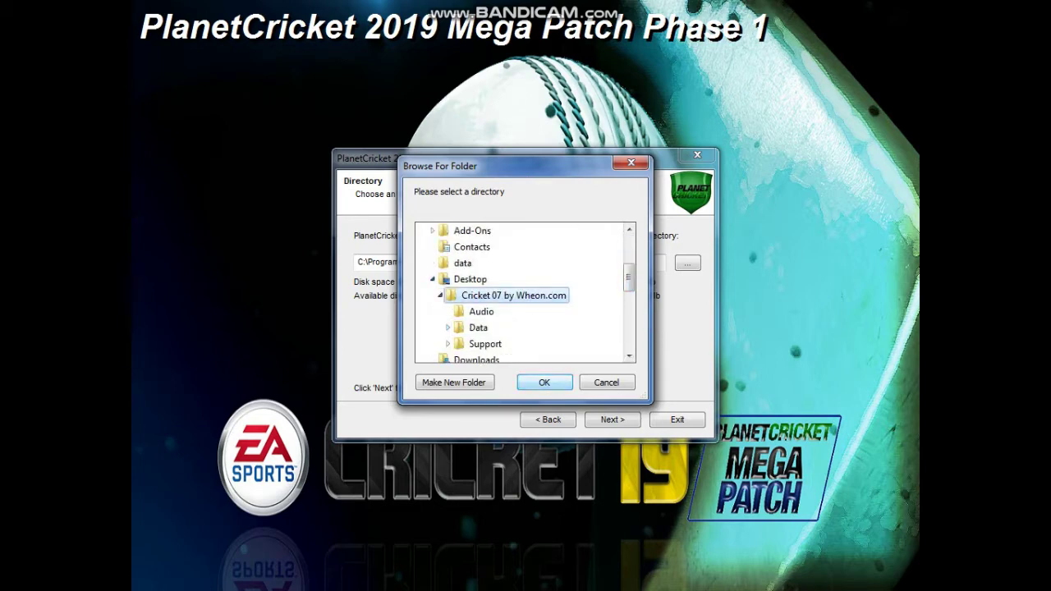
key(Return)
Step: Install PlanetCricket 2019 Mega Patch Phase 1 into the chosen folder and exit the installer when it finishes
key(Return)
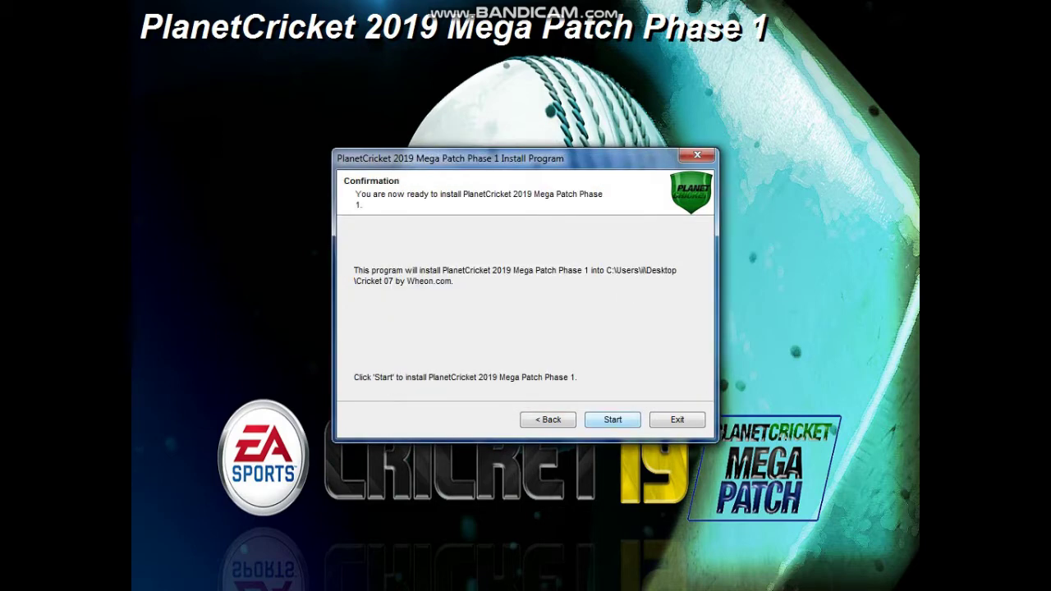
key(Return)
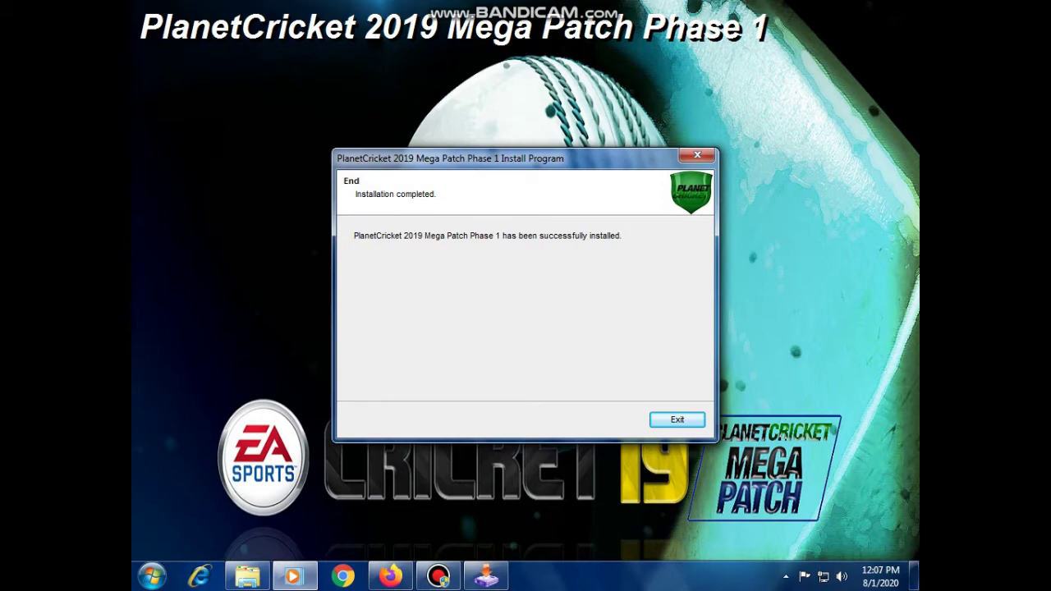
key(Return)
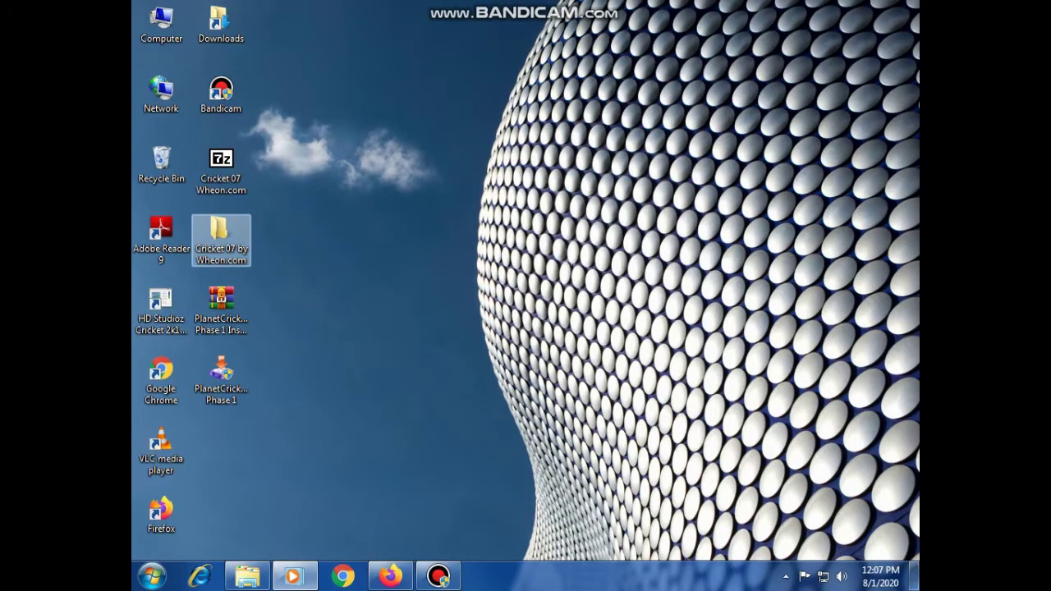
Step: Open the Cricket 07 by Wheon.com folder from the desktop and confirm to the compatibility assistant that the program installed correctly
right_click(220, 239)
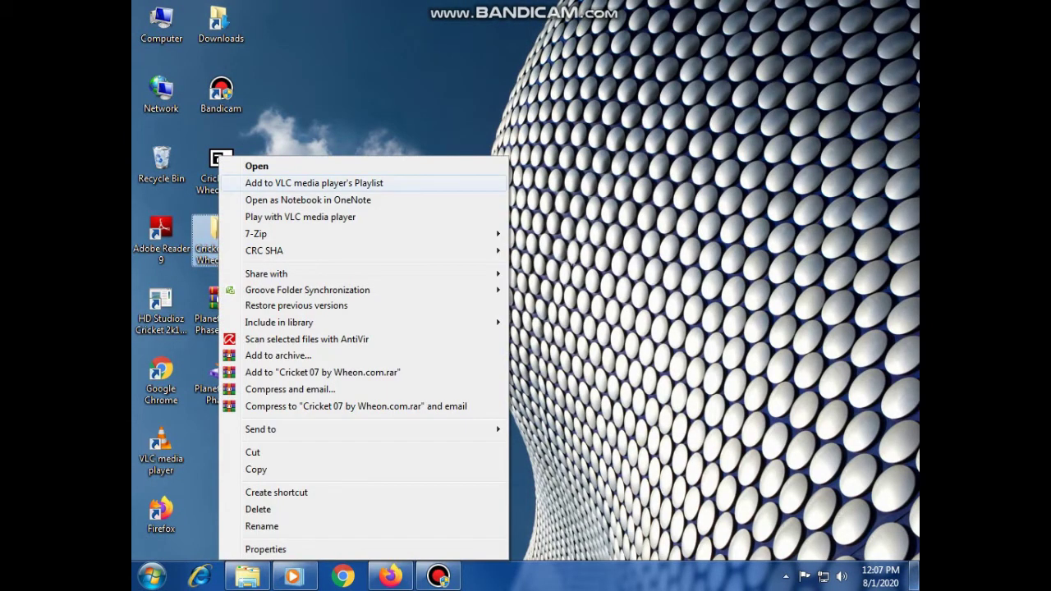
click(256, 166)
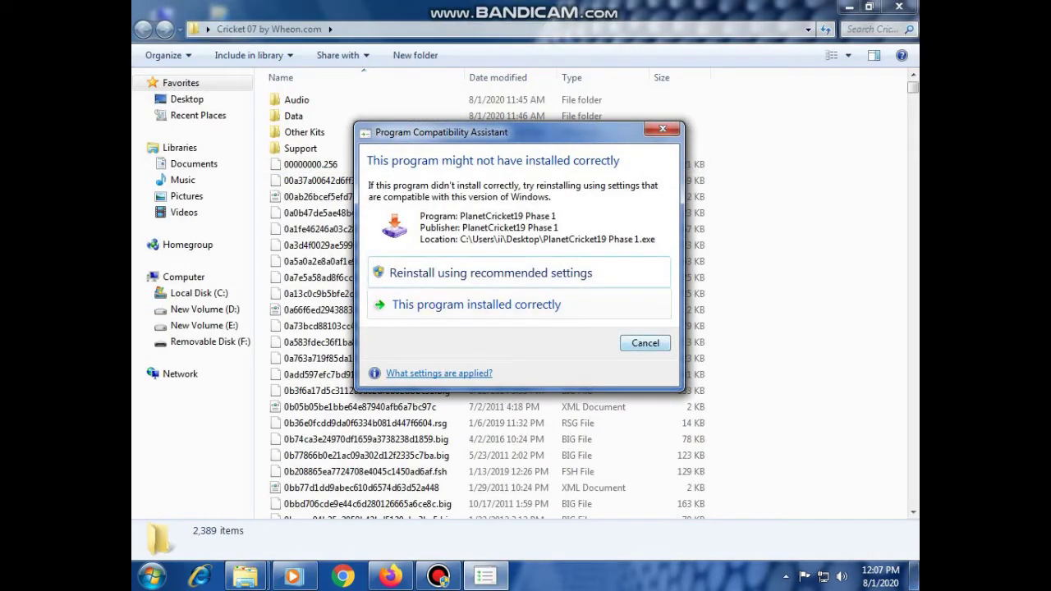
click(476, 305)
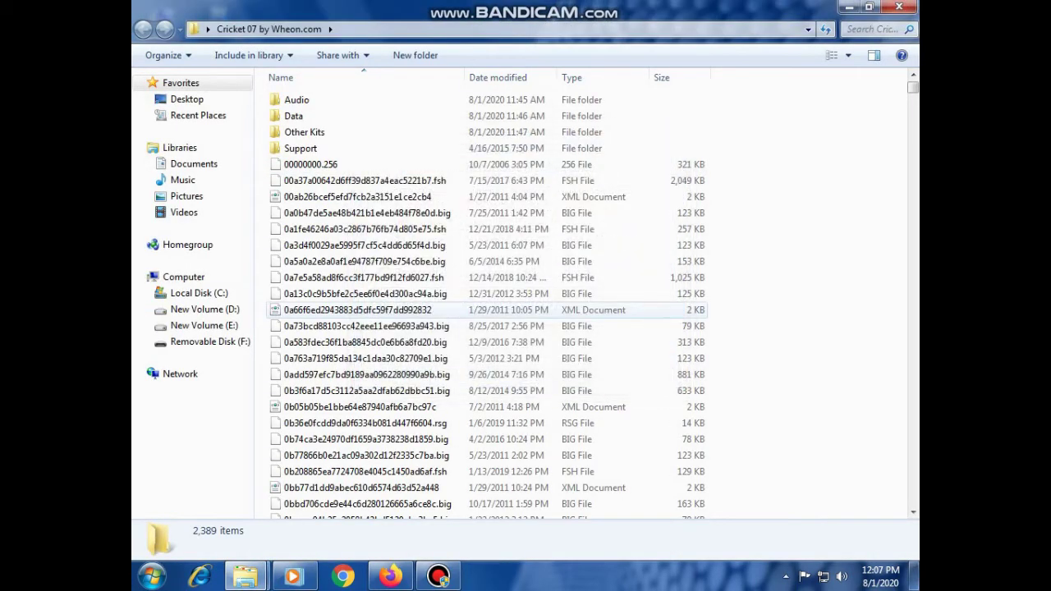
Step: Look over the game folder's files and the contents of its Other Kits subfolder, and return to the game folder
scroll(484, 304, down, 8)
scroll(484, 300, down, 20)
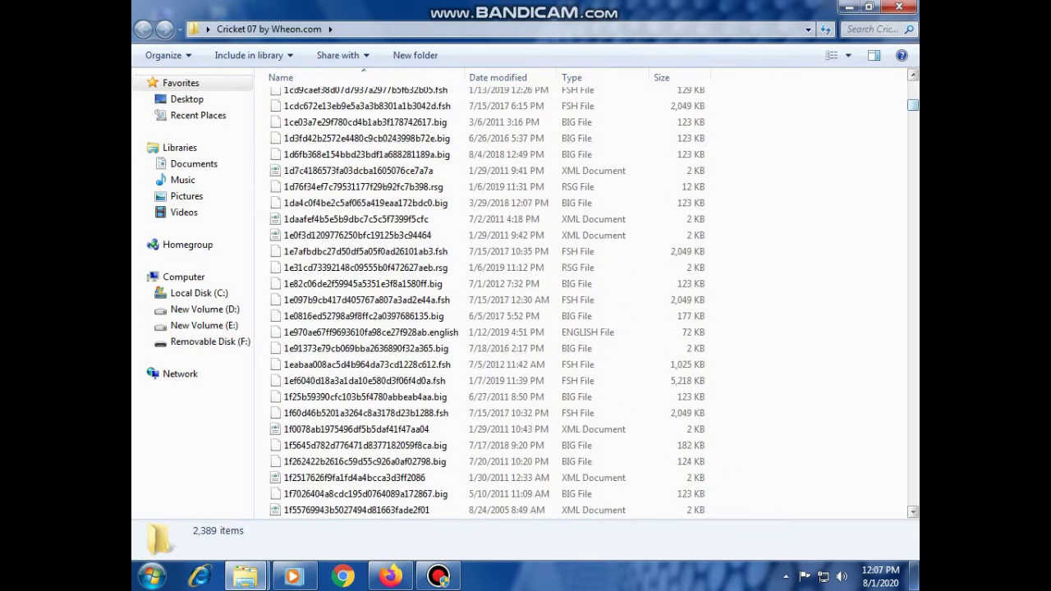
drag(913, 105, 913, 85)
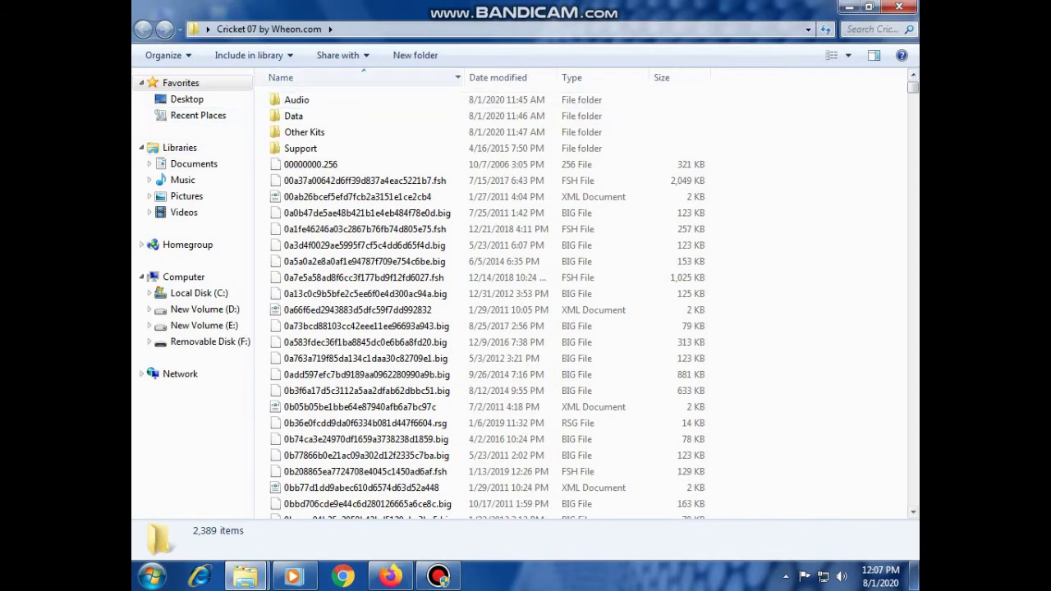
click(305, 132)
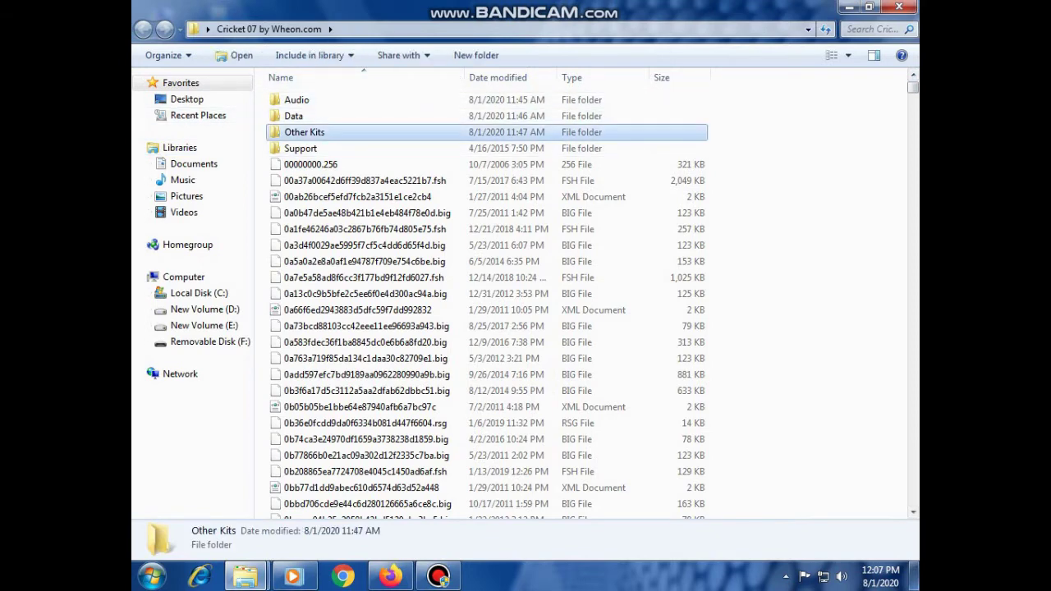
double_click(305, 132)
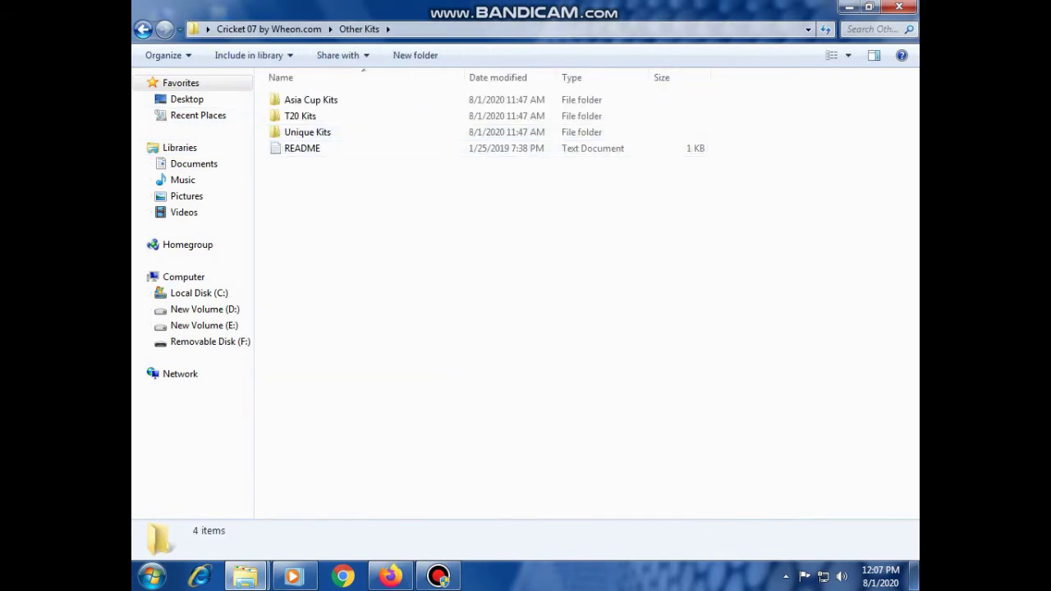
key(BackSpace)
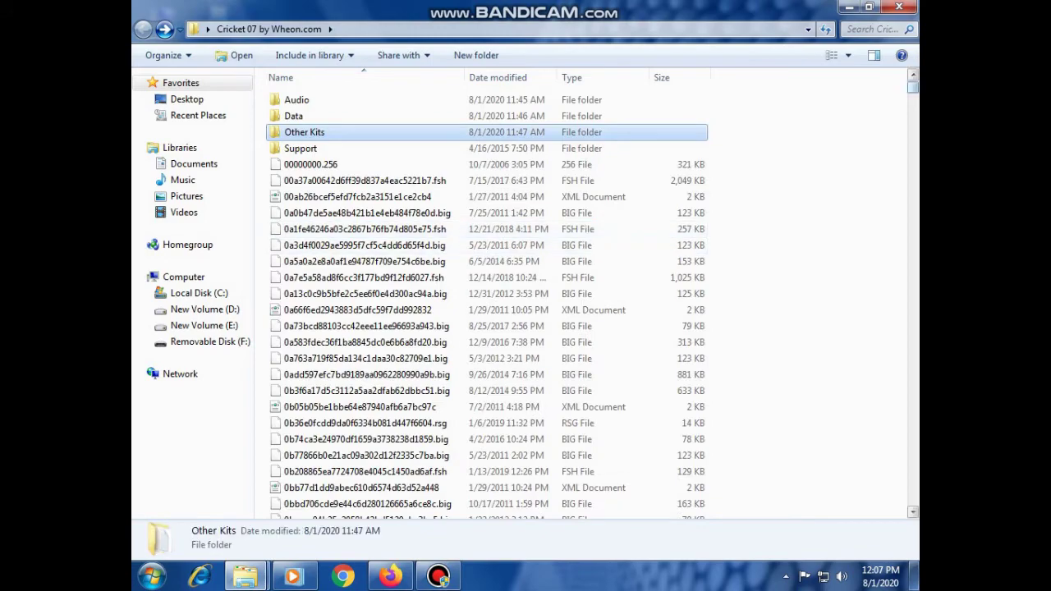
Step: Locate the PlanetCricket 19 Mega Patch Start application in the game folder and check its available actions
drag(912, 87, 912, 499)
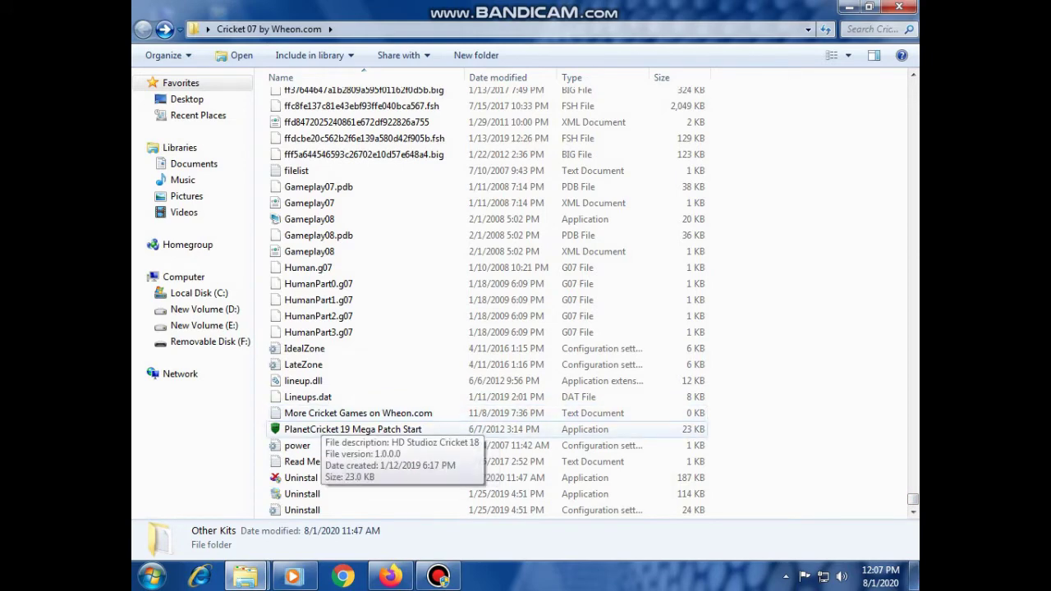
right_click(325, 428)
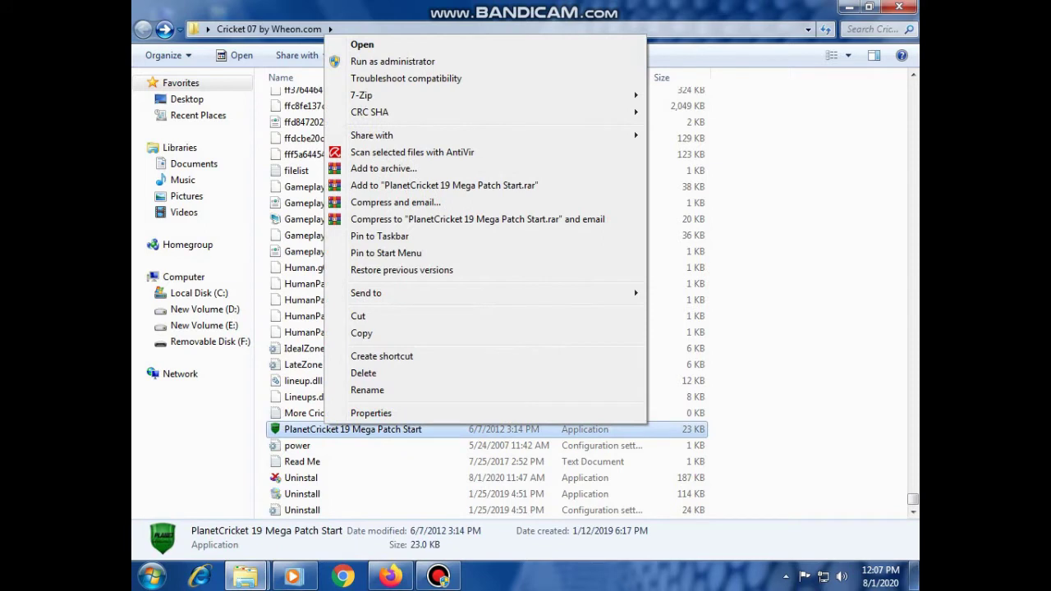
key(Escape)
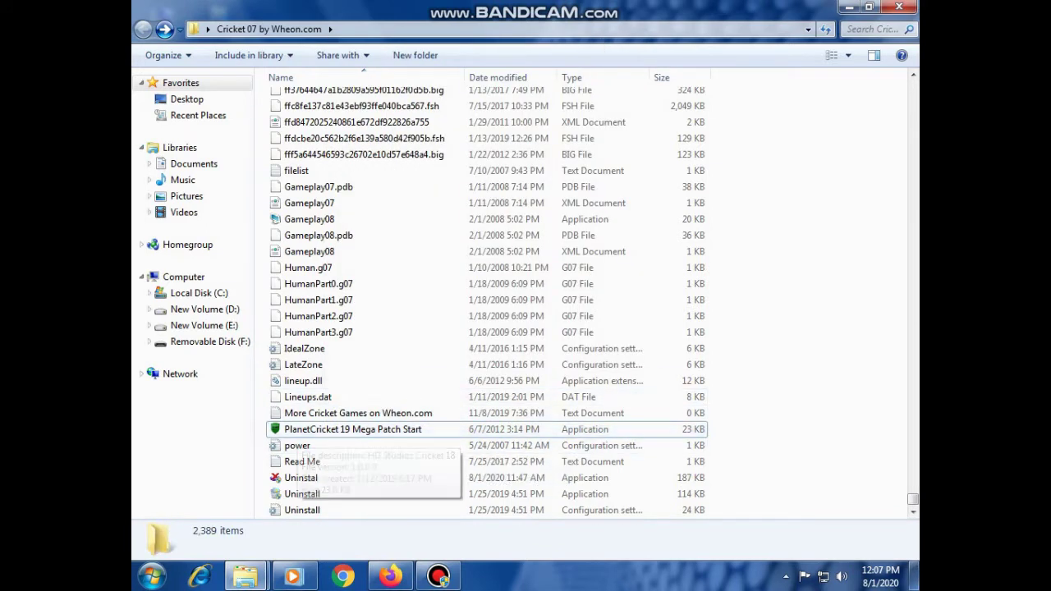
Step: Look through the long file list of the Cricket 07 by Wheon.com folder for the game's application files
scroll(353, 429, up, 9)
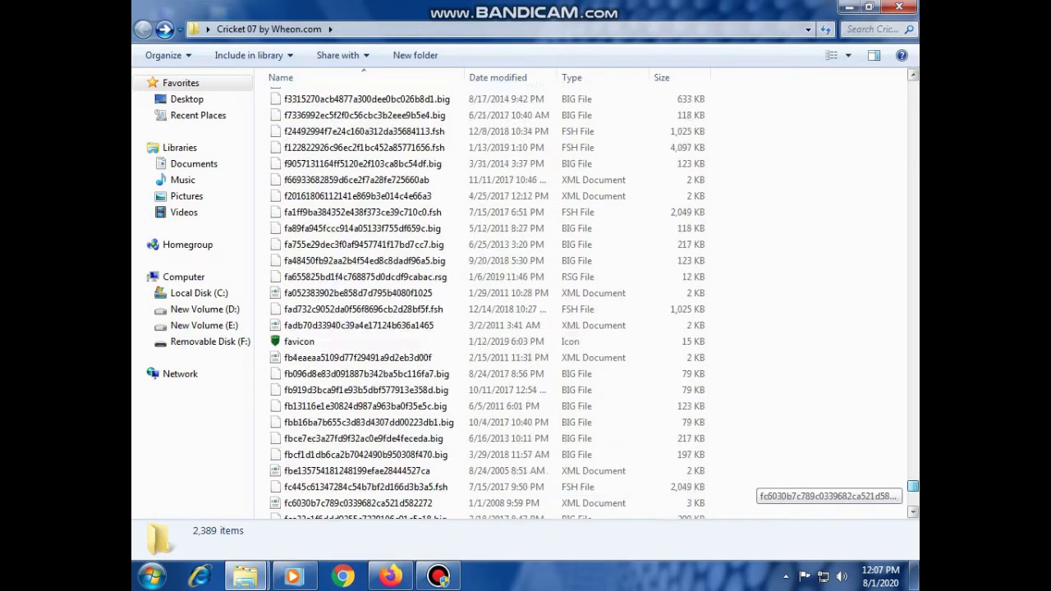
scroll(752, 419, up, 2)
drag(913, 493, 913, 416)
scroll(829, 484, up, 20)
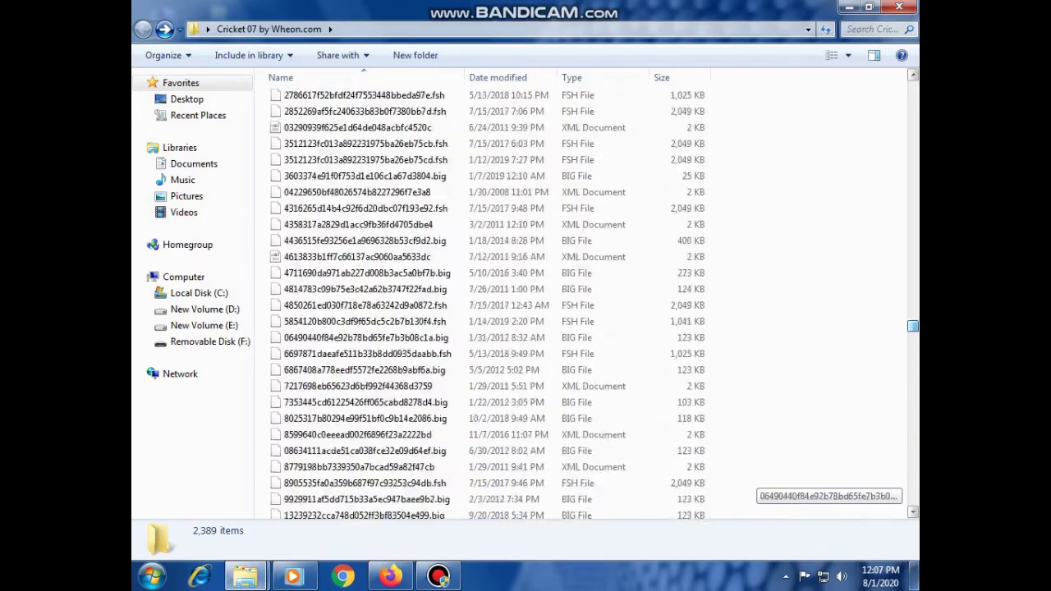
scroll(830, 484, up, 20)
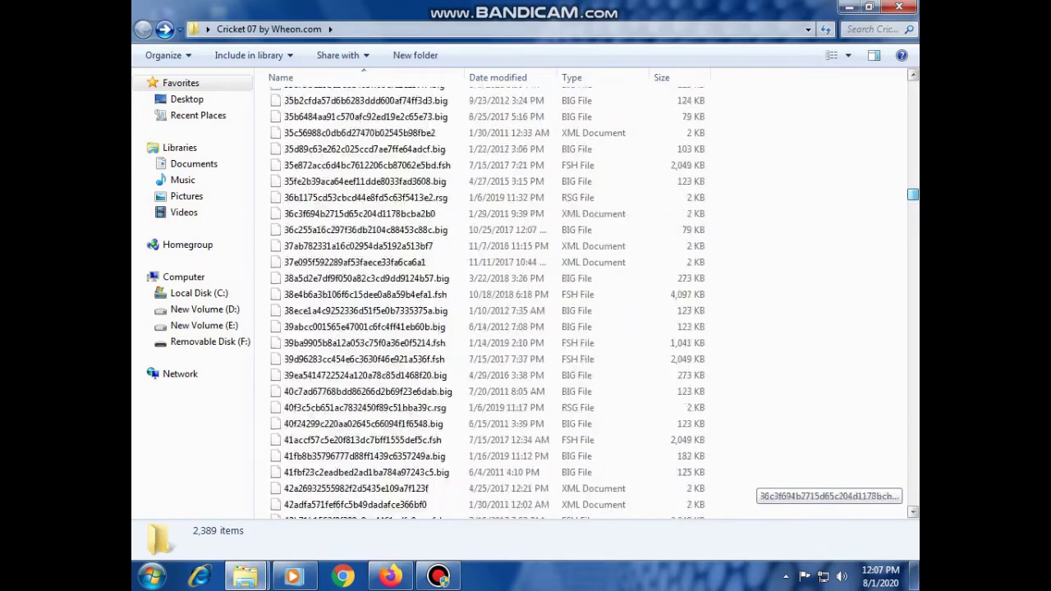
scroll(830, 485, up, 20)
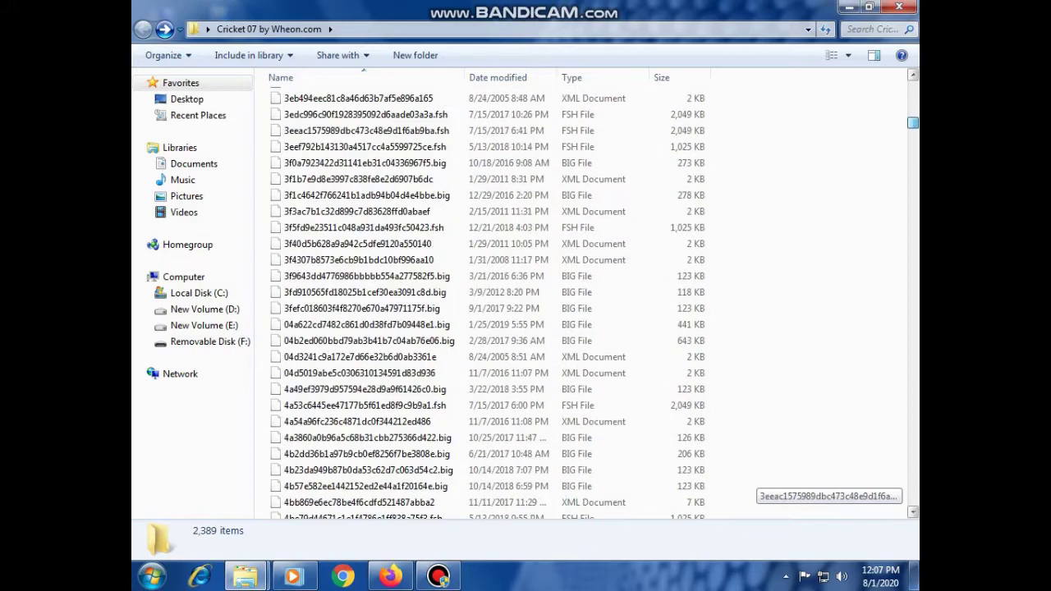
scroll(830, 484, down, 20)
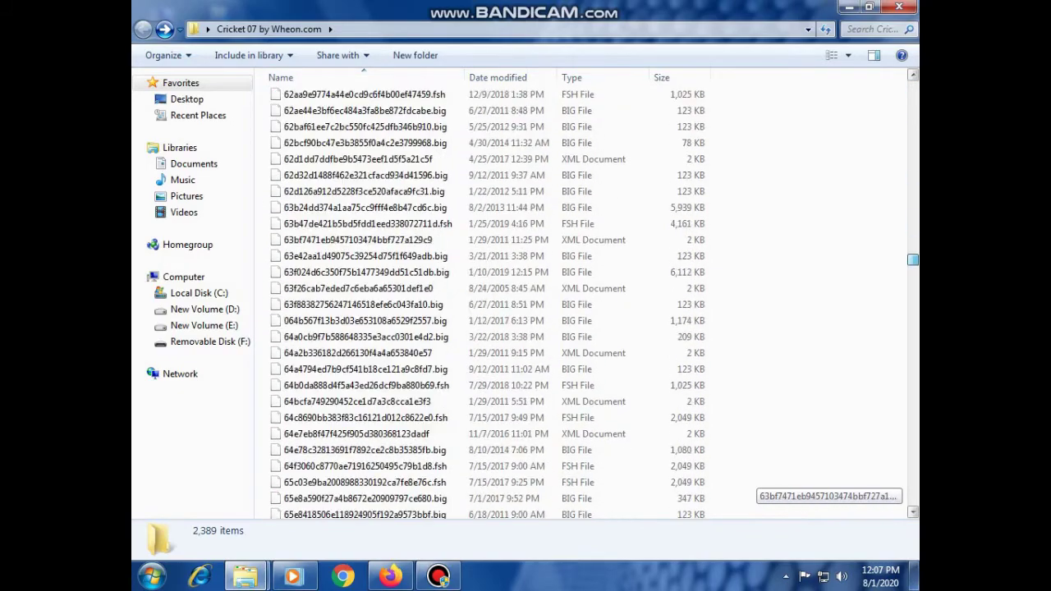
scroll(830, 485, down, 20)
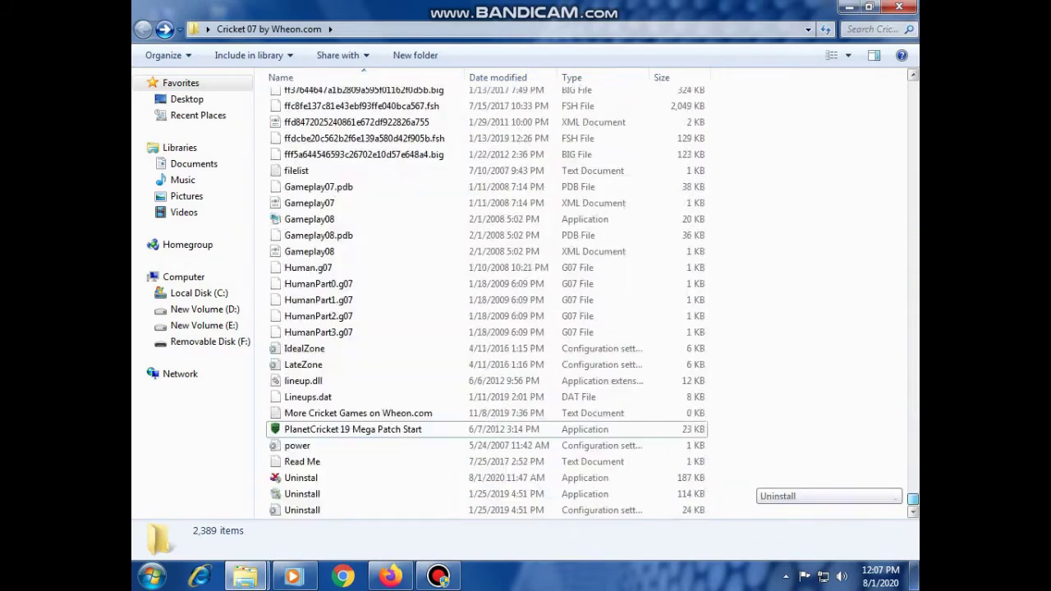
drag(913, 498, 912, 488)
Step: Search the game folder for "crick" and clear the search to return to the full file list
click(874, 29)
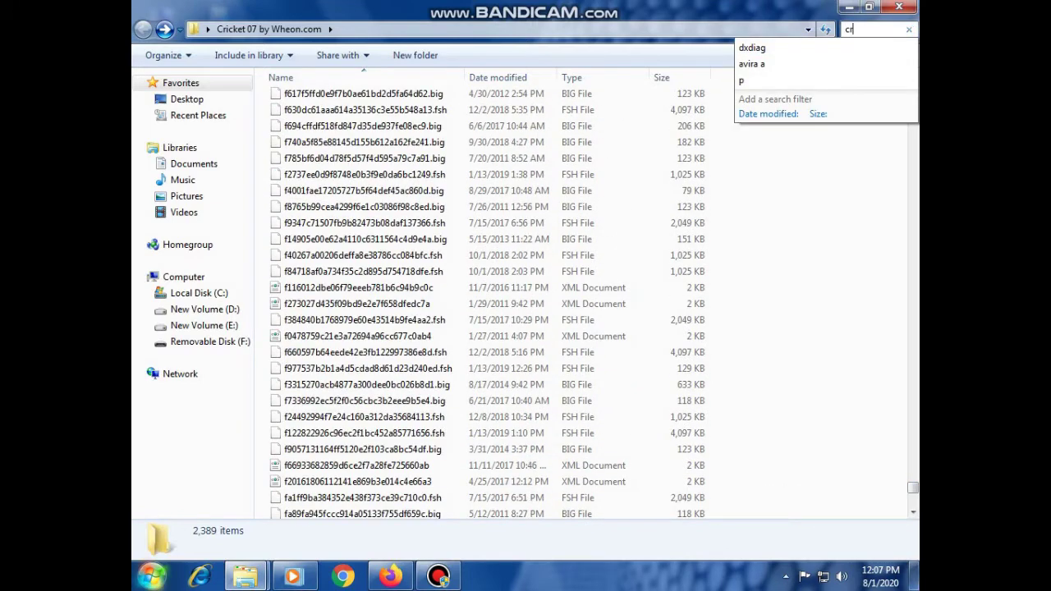
text(crick)
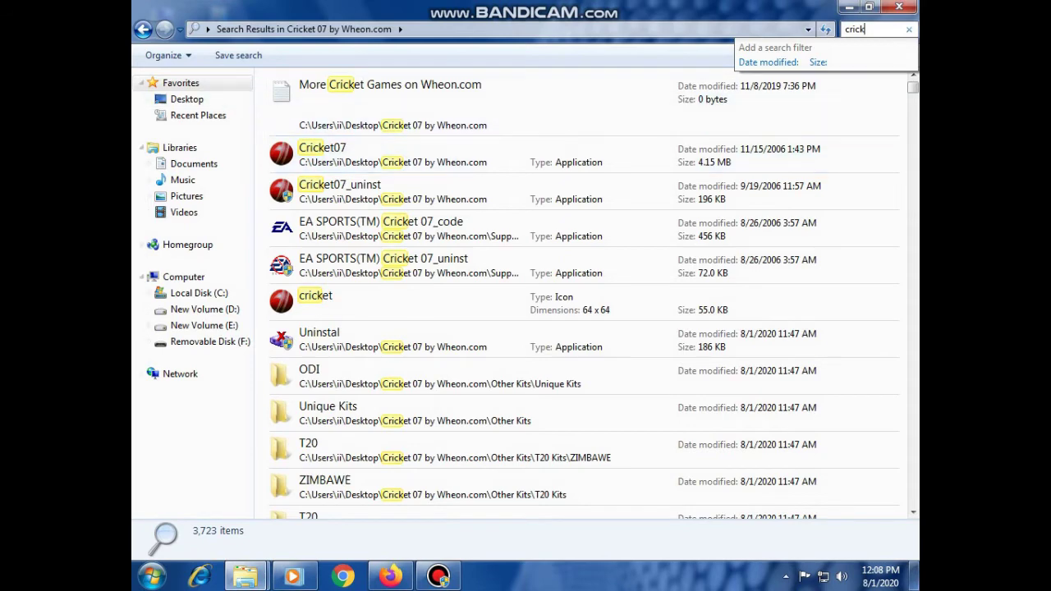
key(Escape)
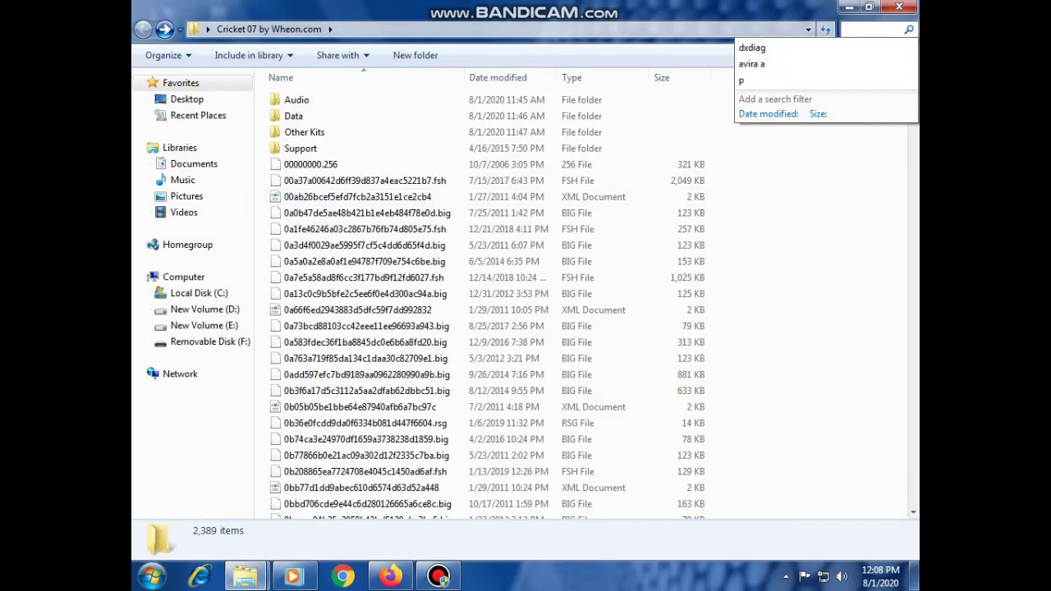
key(Escape)
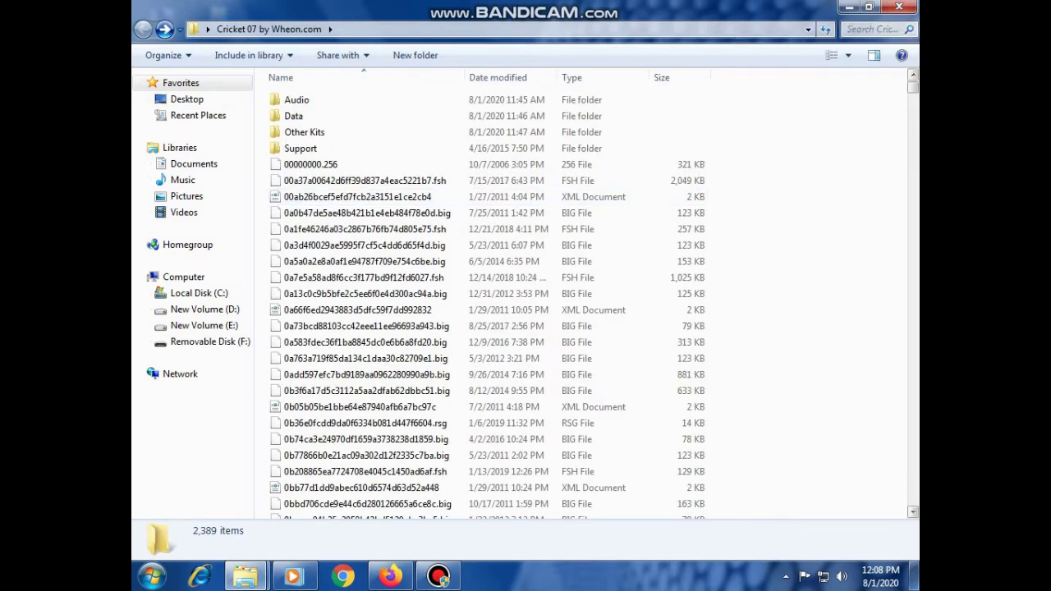
Step: Run PlanetCricket 19 Mega Patch Start as administrator and close the ByteFence Anti-Malware alert without applying its actions
drag(912, 87, 912, 499)
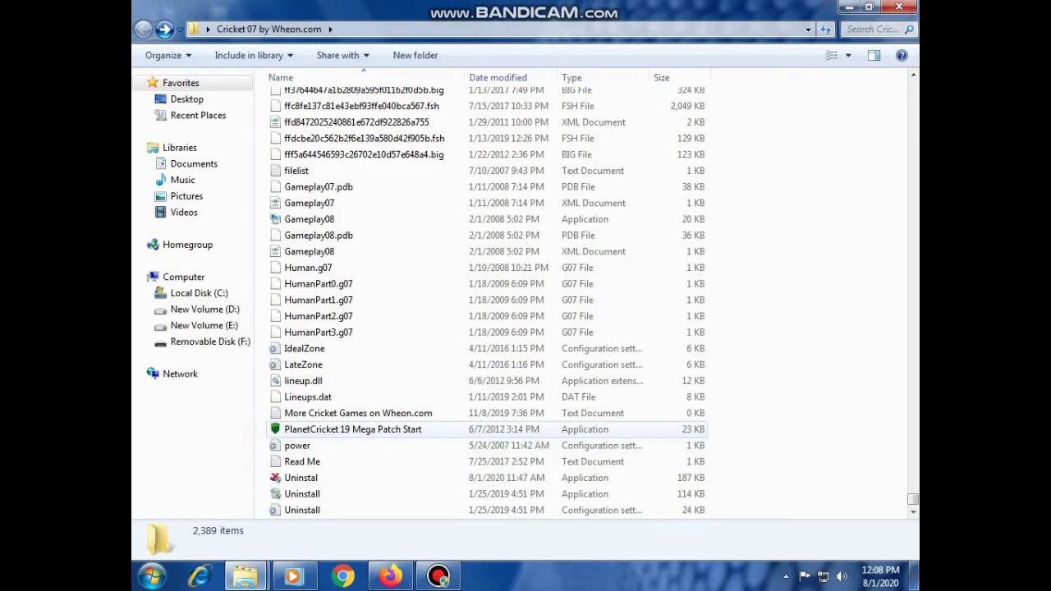
right_click(368, 430)
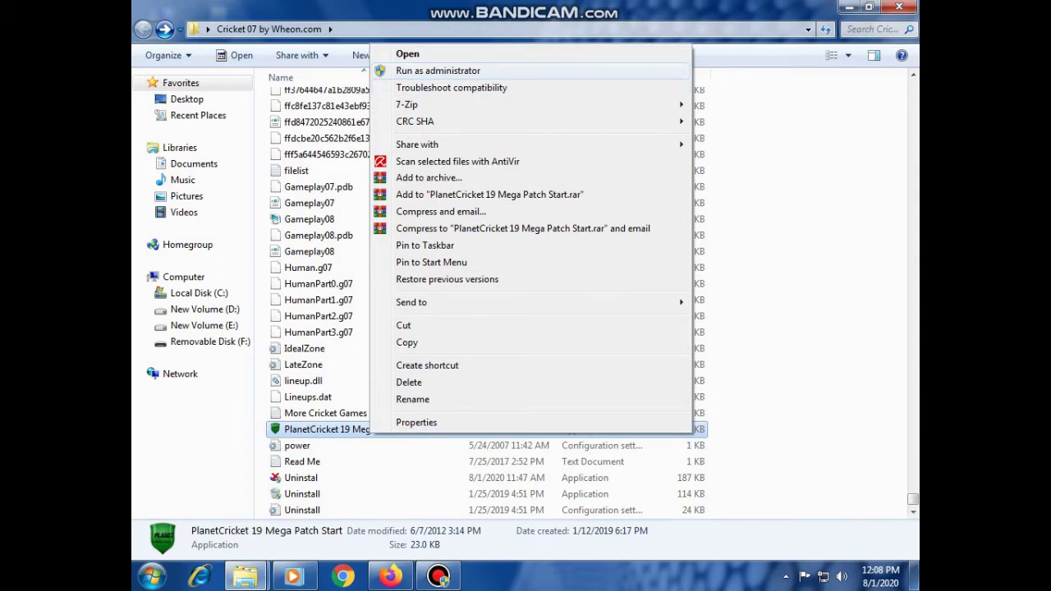
click(438, 71)
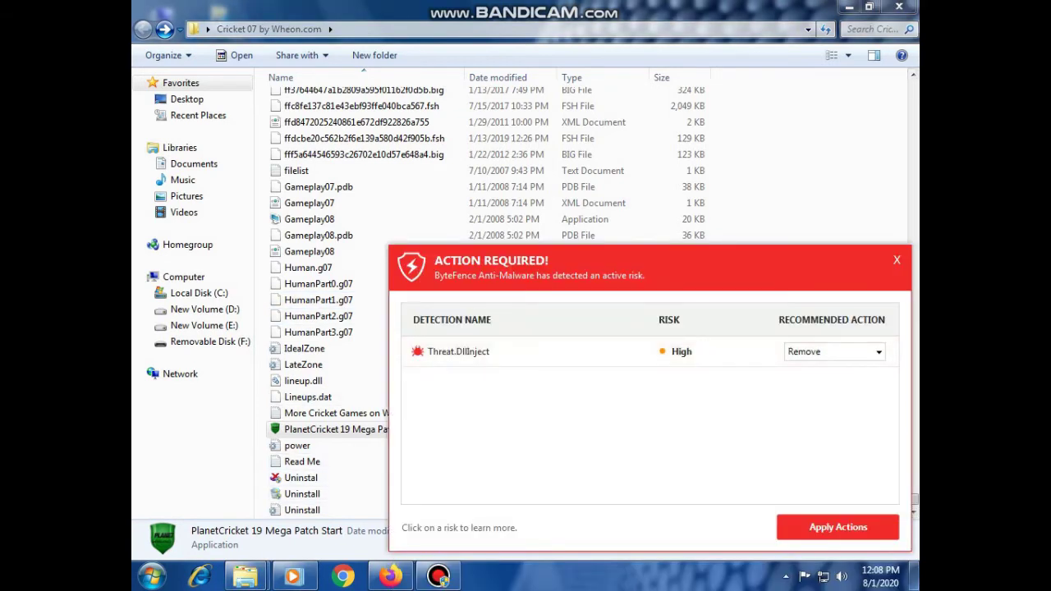
click(897, 259)
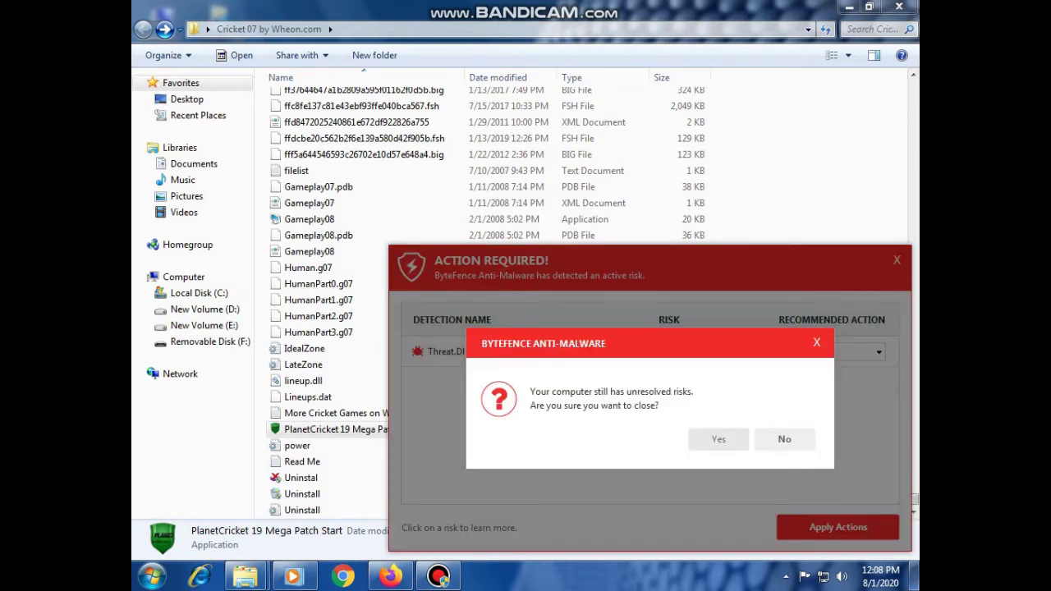
click(718, 439)
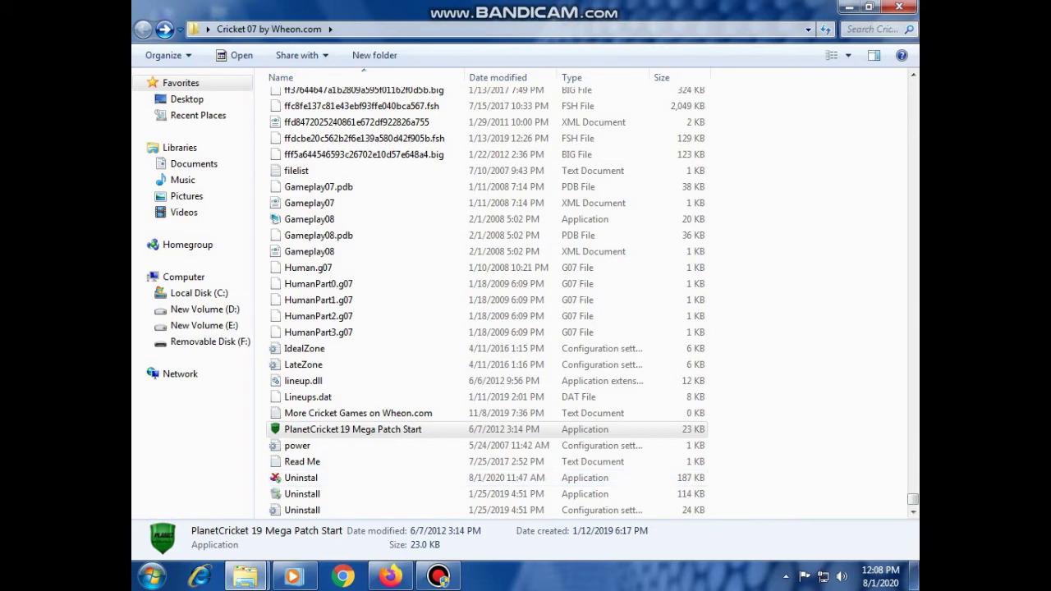
mouse_move(439, 577)
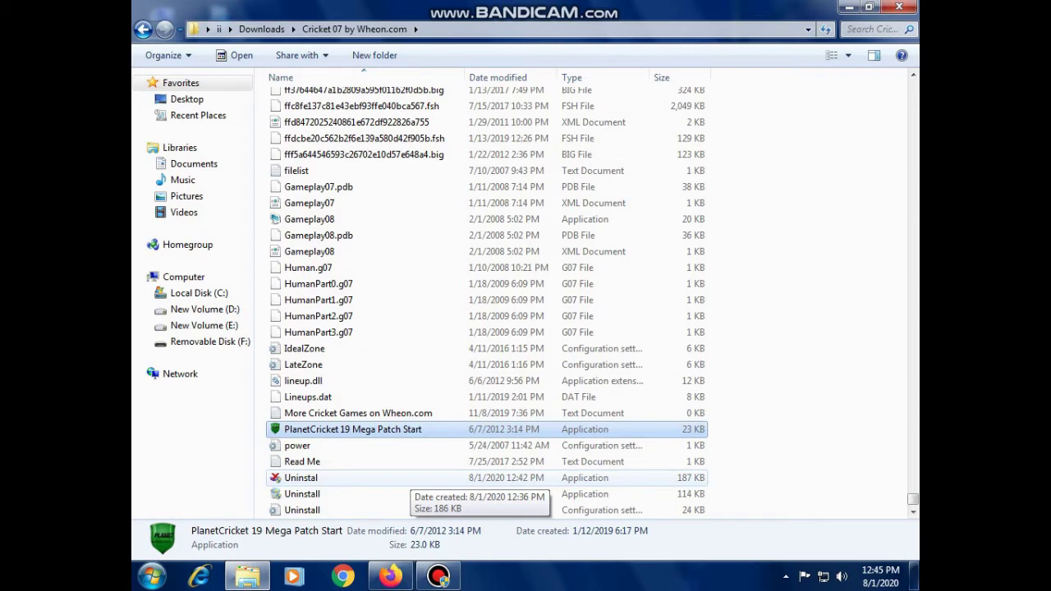
click(438, 576)
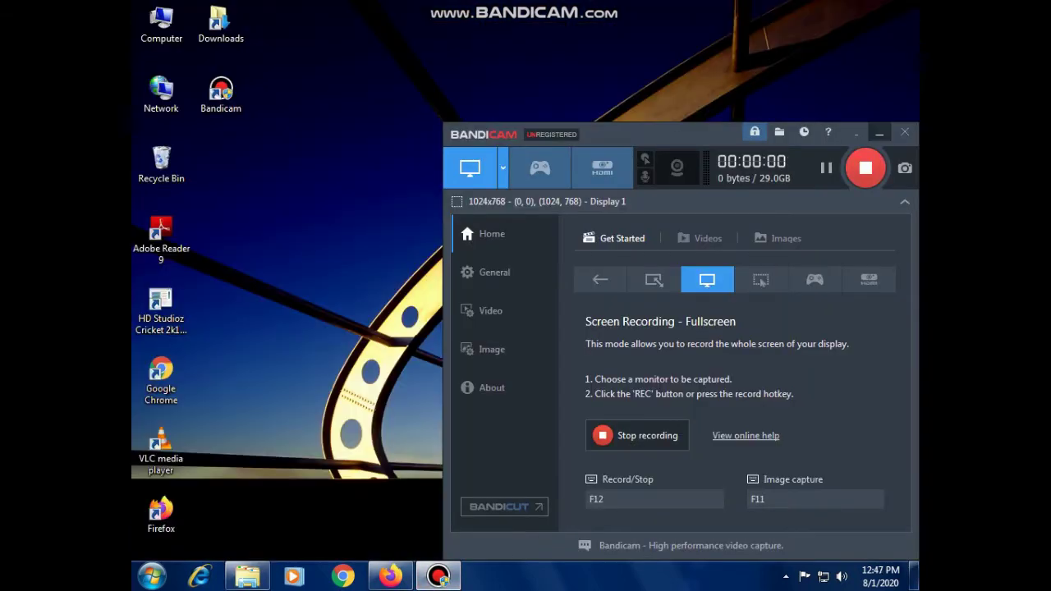
Step: Minimize the Bandicam window, return to the Cricket 07 by Wheon.com folder and open PlanetCricket 19 Mega Patch Start
click(879, 132)
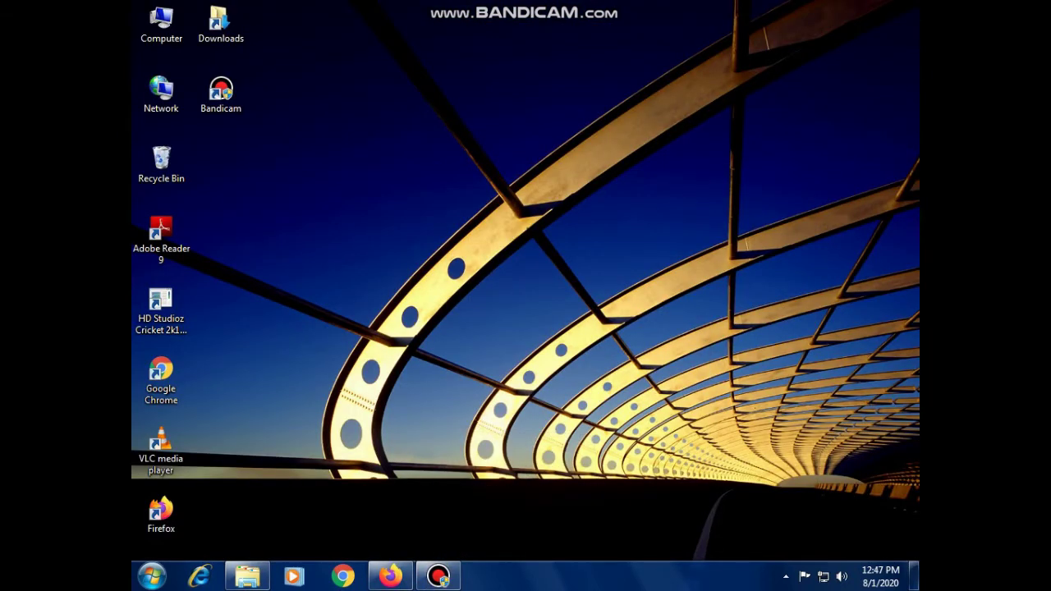
click(247, 576)
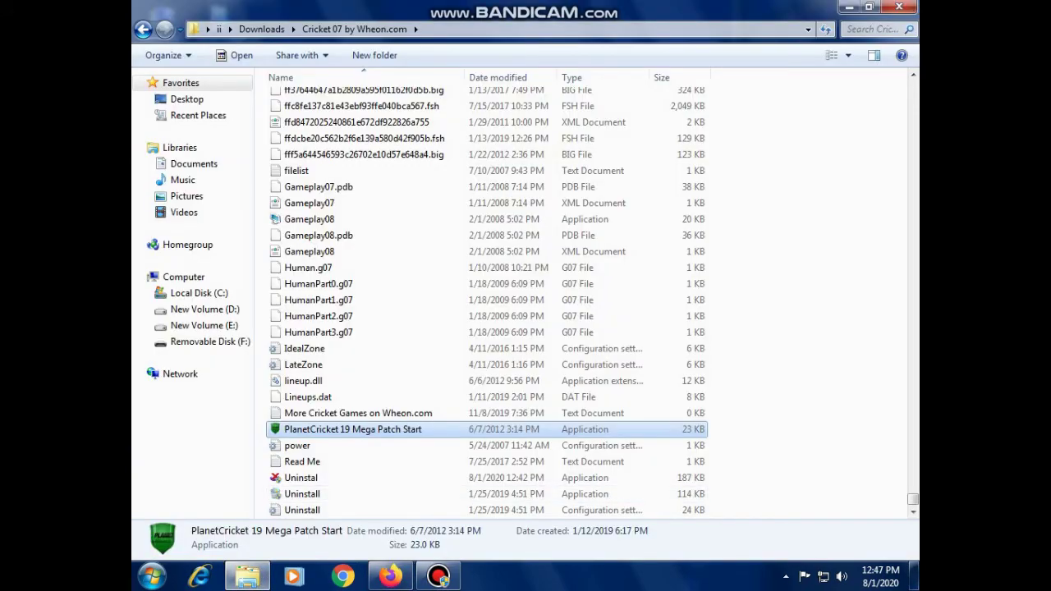
right_click(350, 415)
right_click(344, 429)
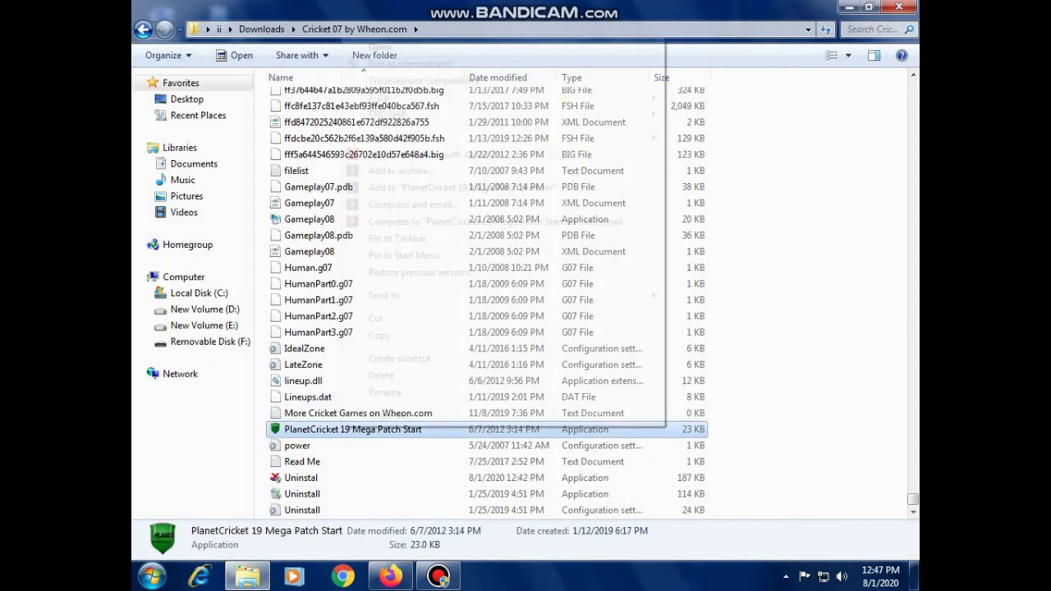
click(380, 47)
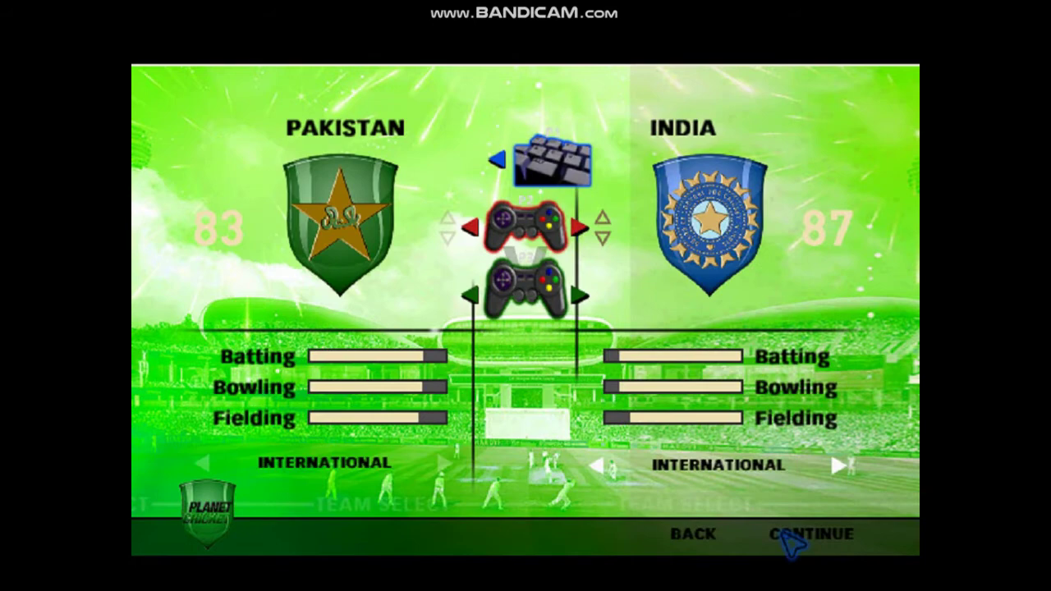
Step: Continue past the EA Sports Cricket 19 title screen, dismiss the load message and start a Play Now match
click(782, 531)
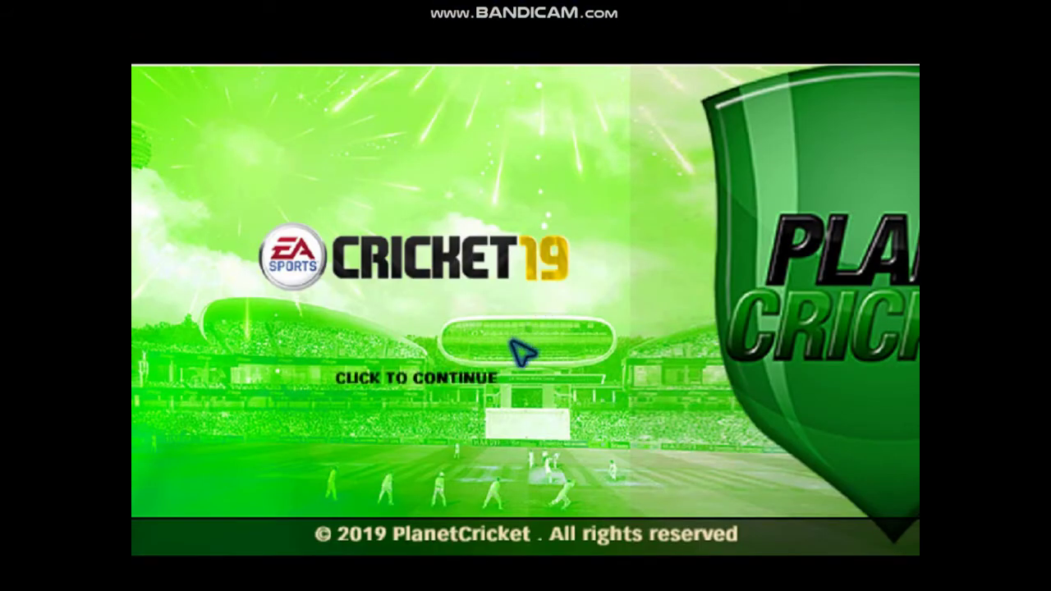
click(520, 347)
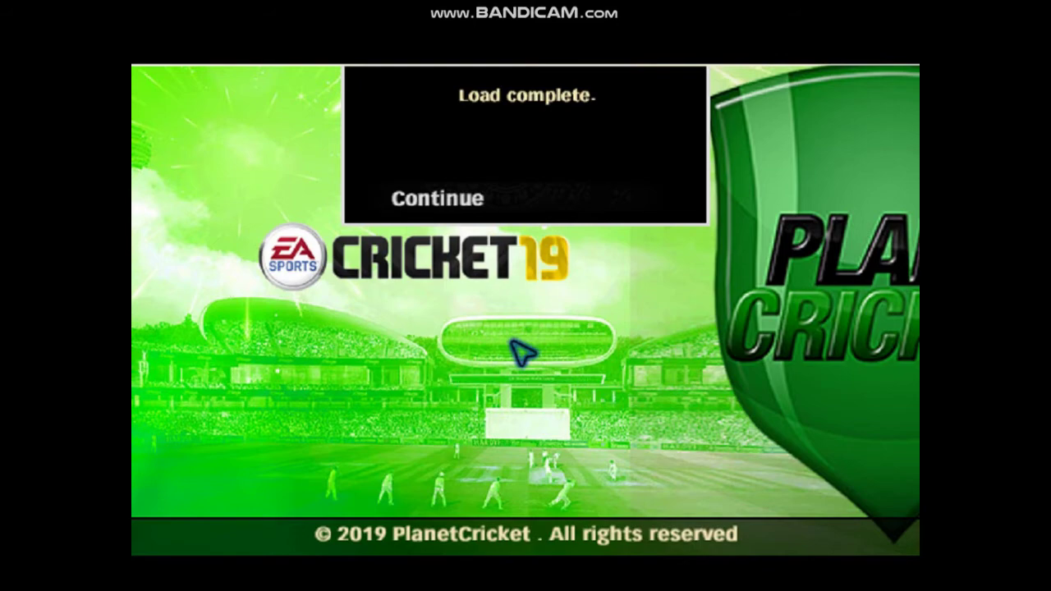
click(484, 201)
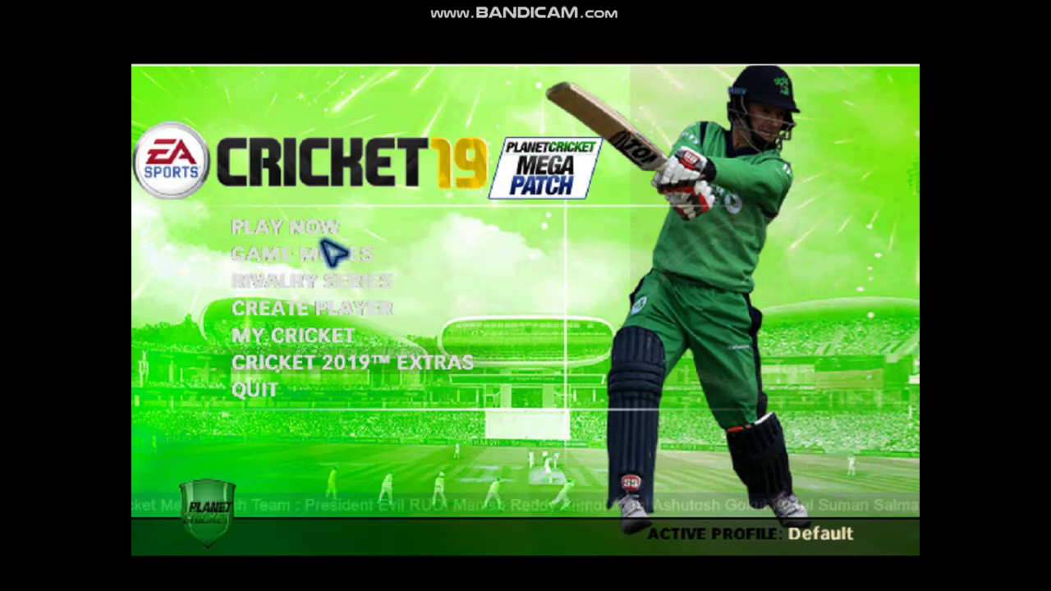
click(324, 244)
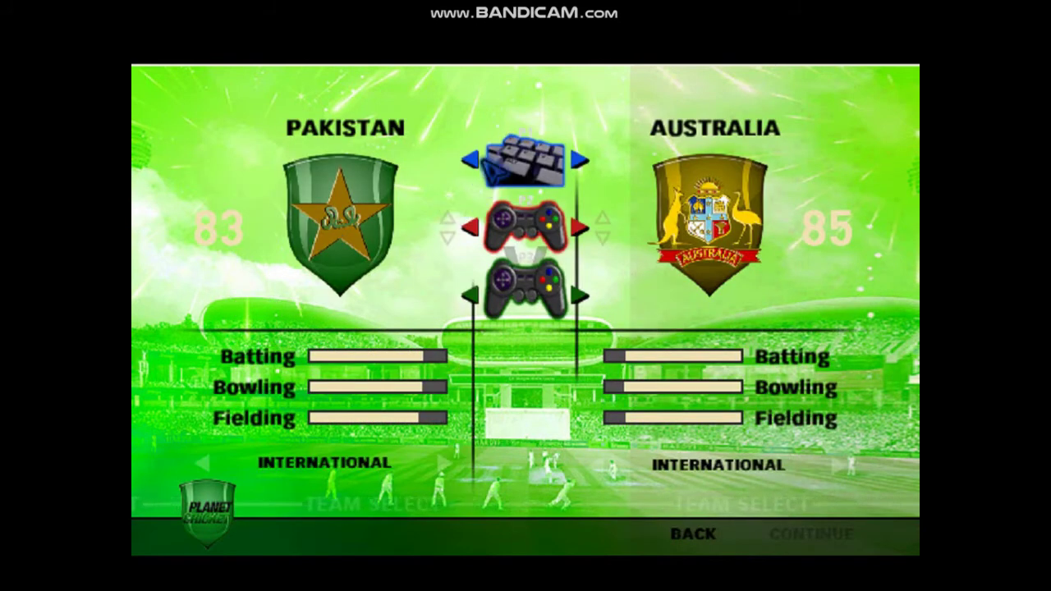
key(Left)
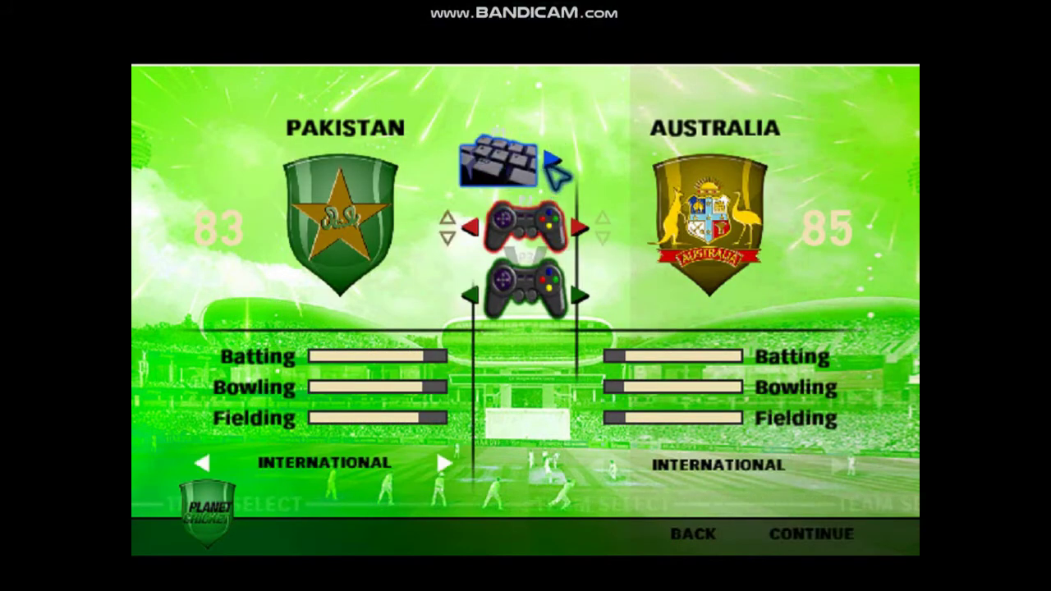
click(556, 163)
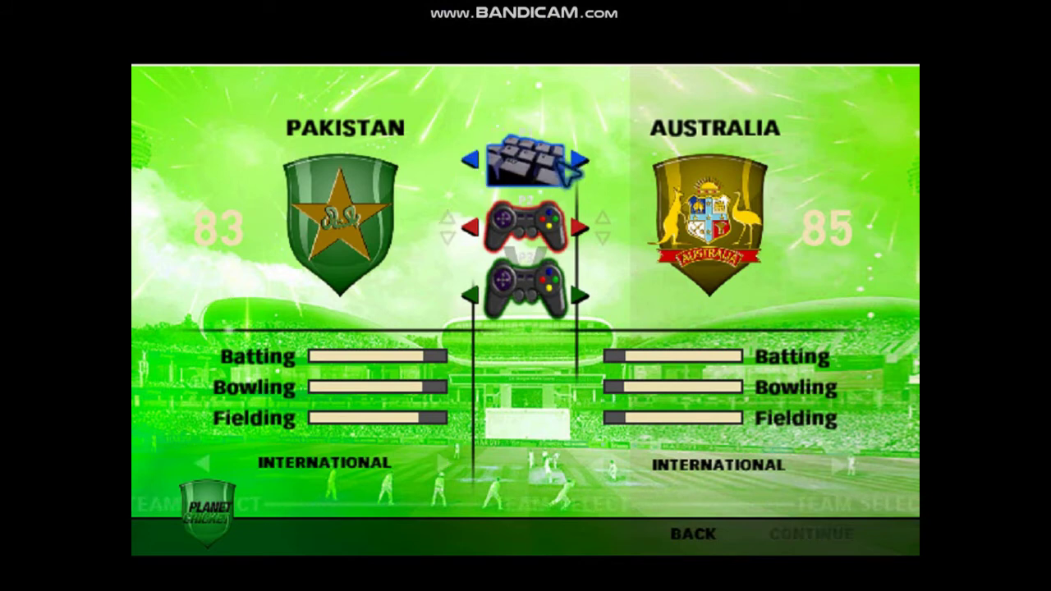
click(581, 228)
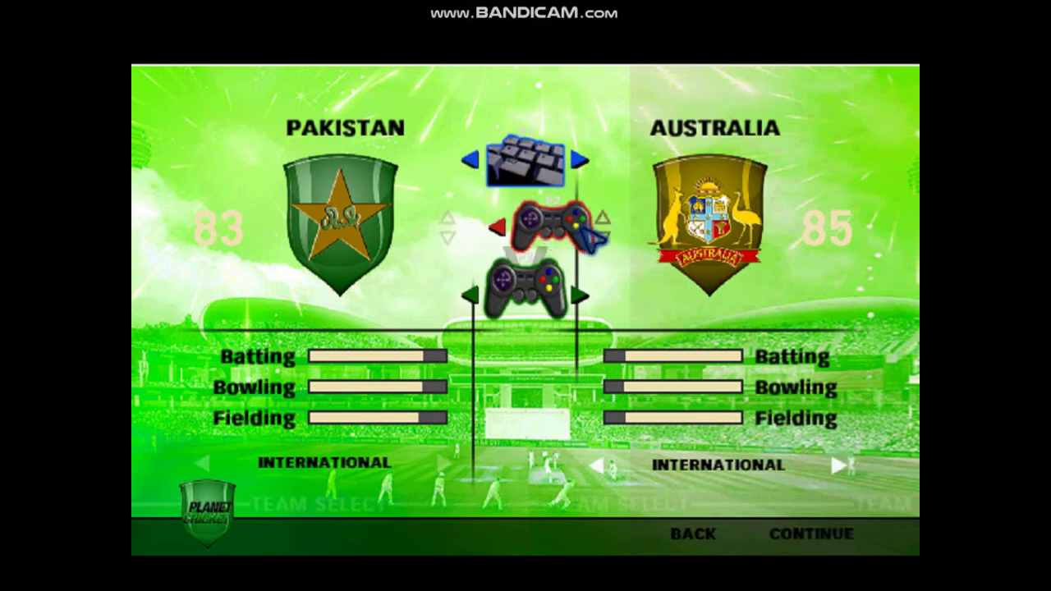
click(499, 230)
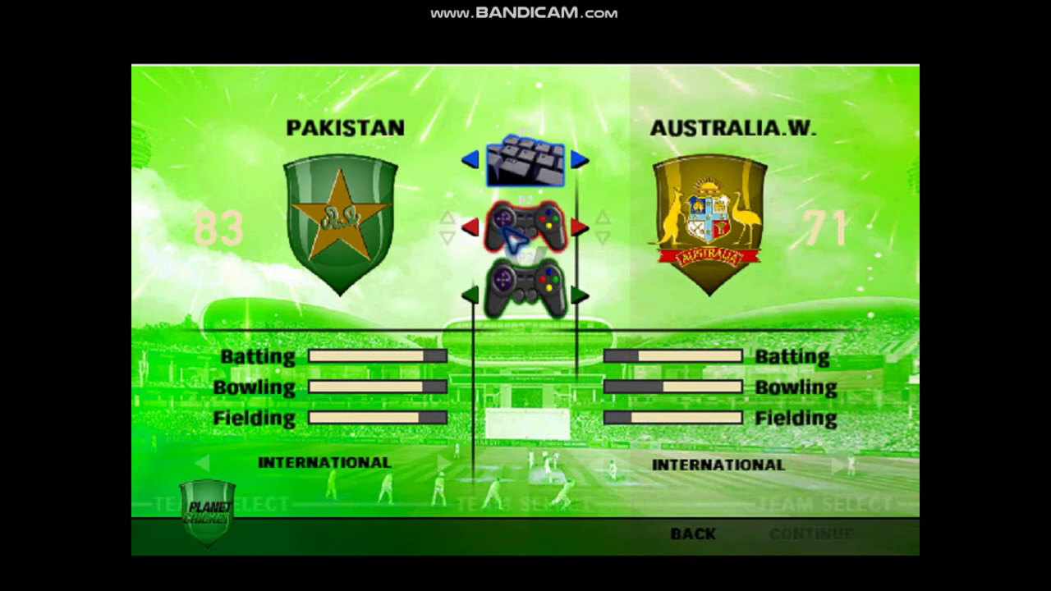
Step: Assign the keyboard to Pakistan's opponent and choose India as that international team
click(581, 159)
click(602, 220)
click(602, 220)
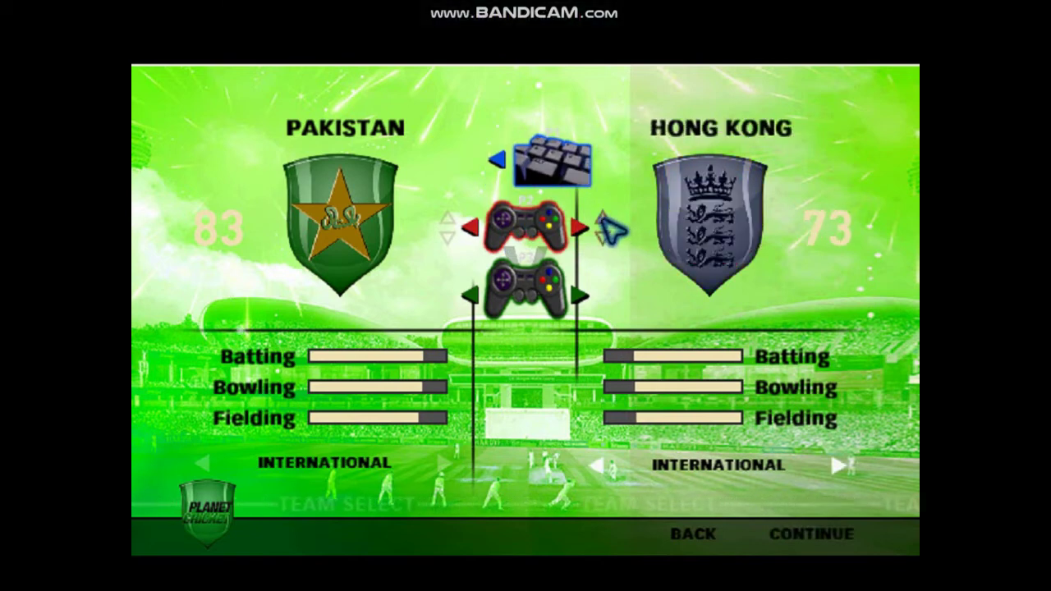
click(602, 220)
click(602, 221)
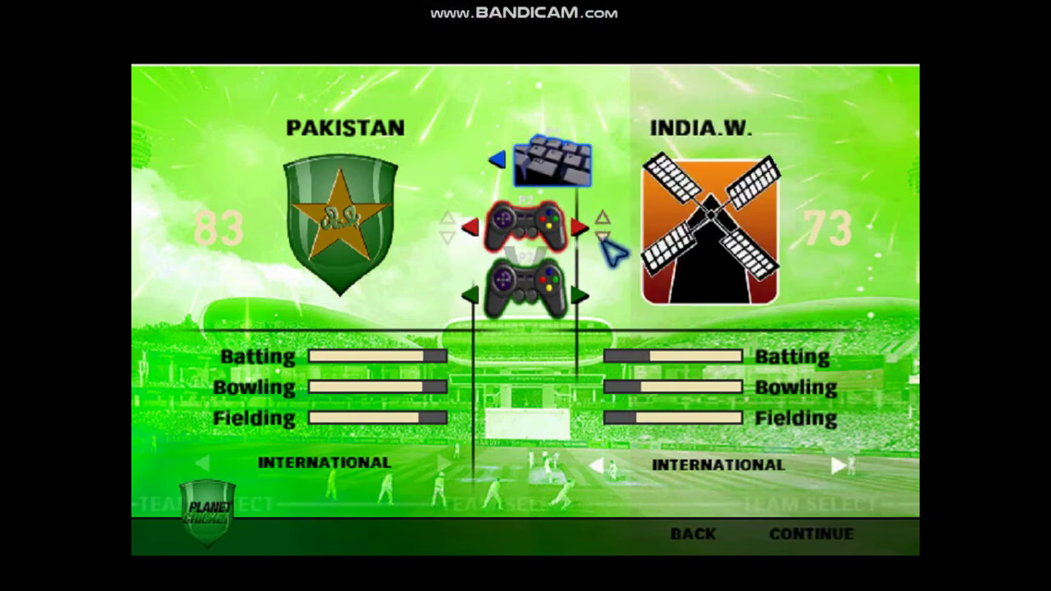
click(602, 237)
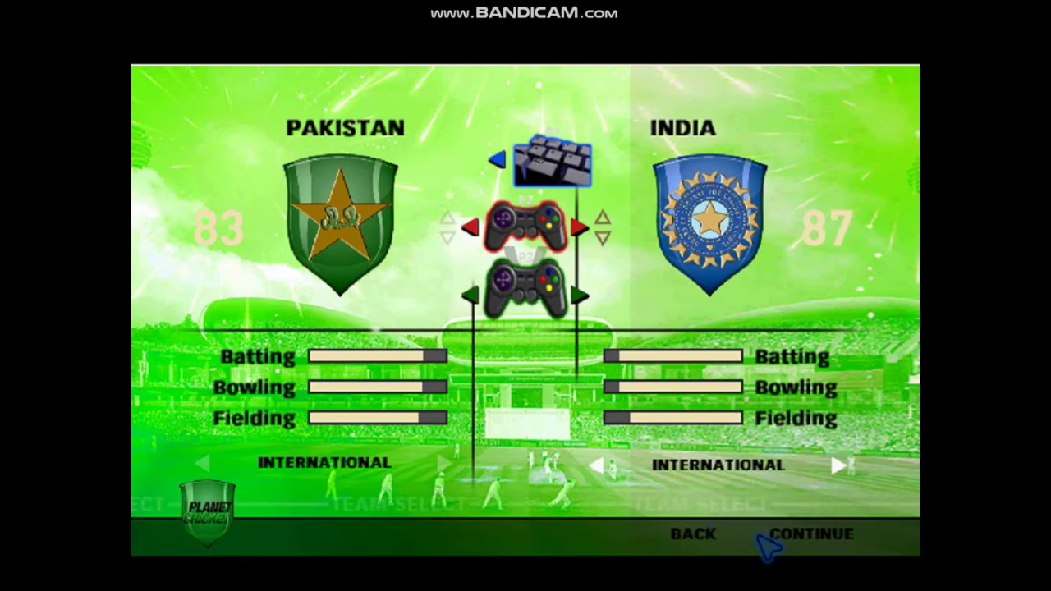
Step: Confirm the team selection and accept the preset match settings and the pitch, weather and temperature conditions
click(782, 539)
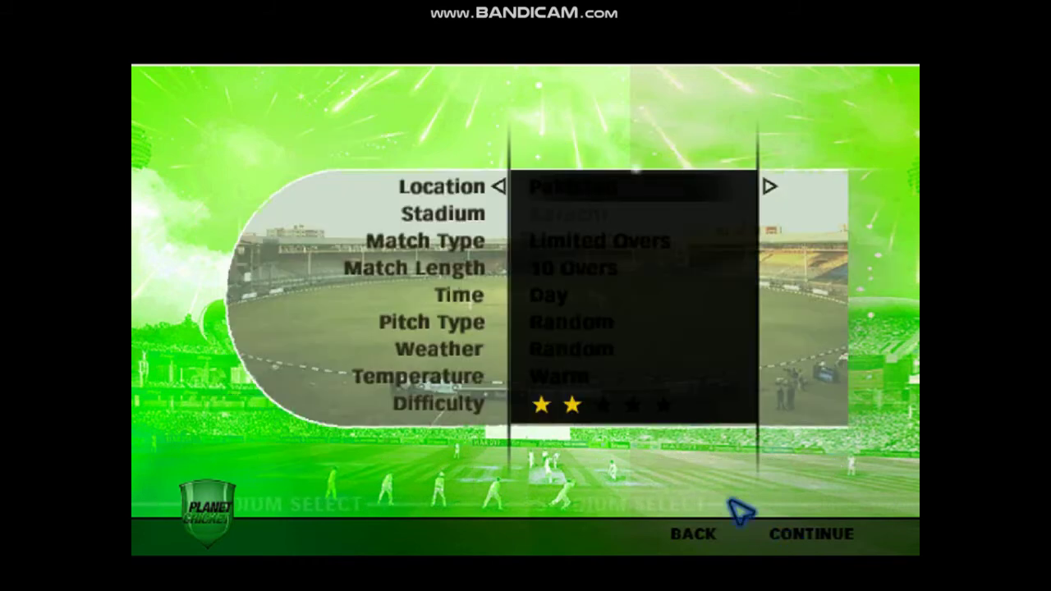
click(803, 536)
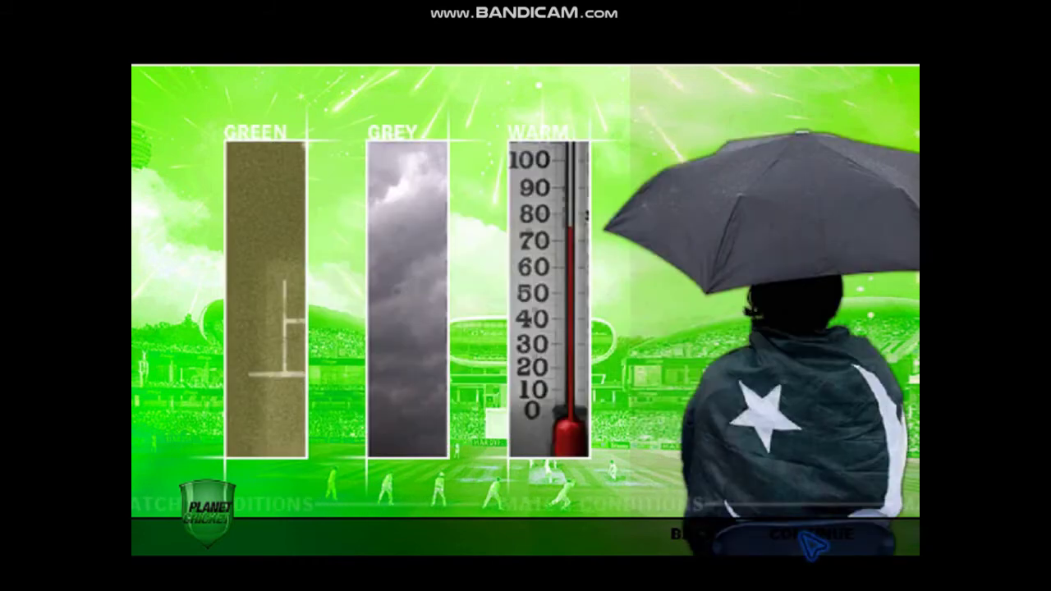
click(801, 534)
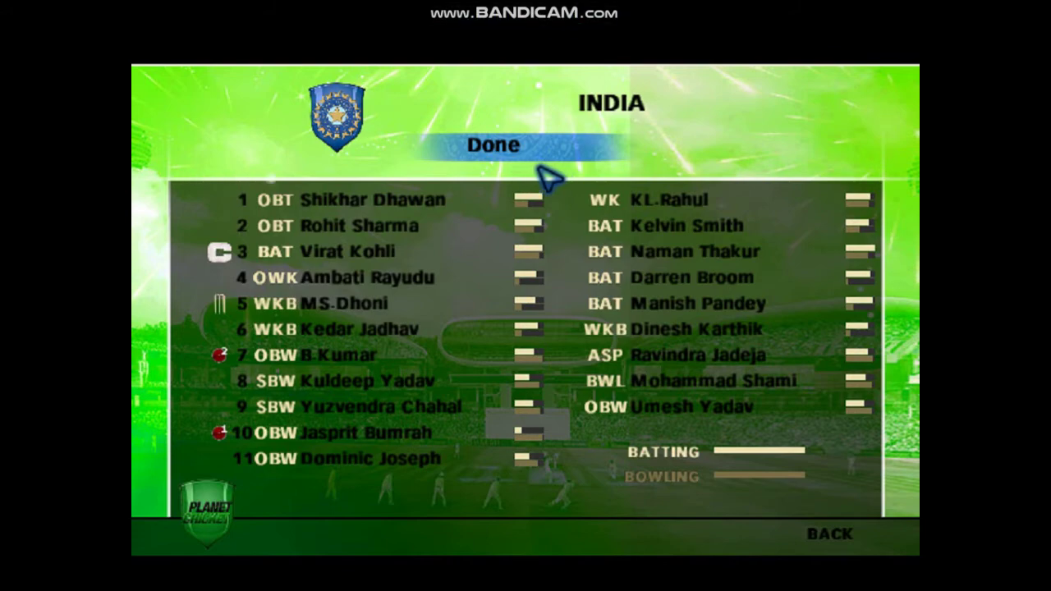
Step: Switch out of the running game to Windows and minimize the game folder window to show the desktop
key(alt+Tab)
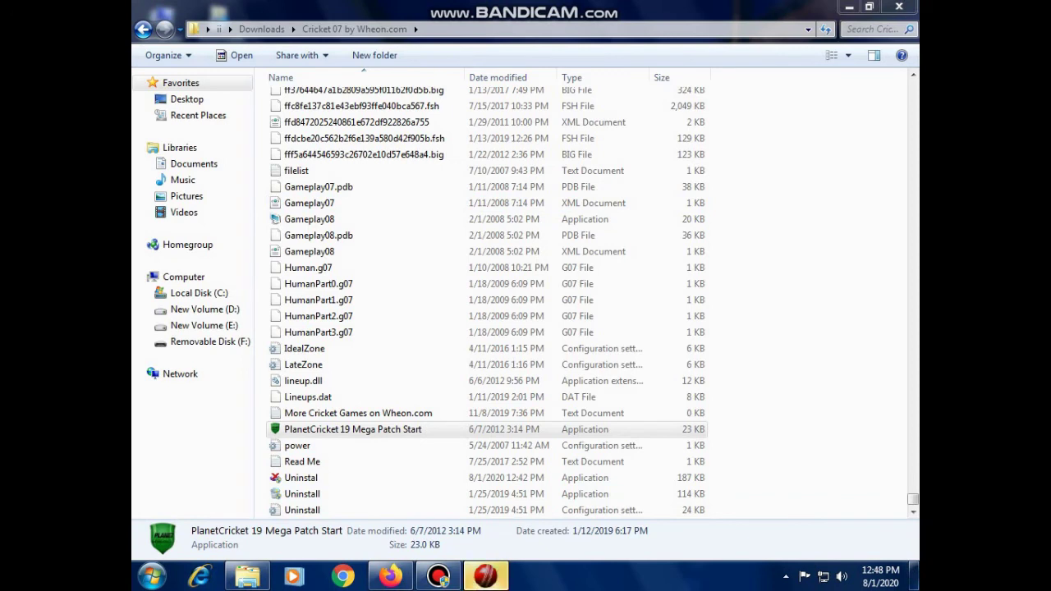
click(850, 7)
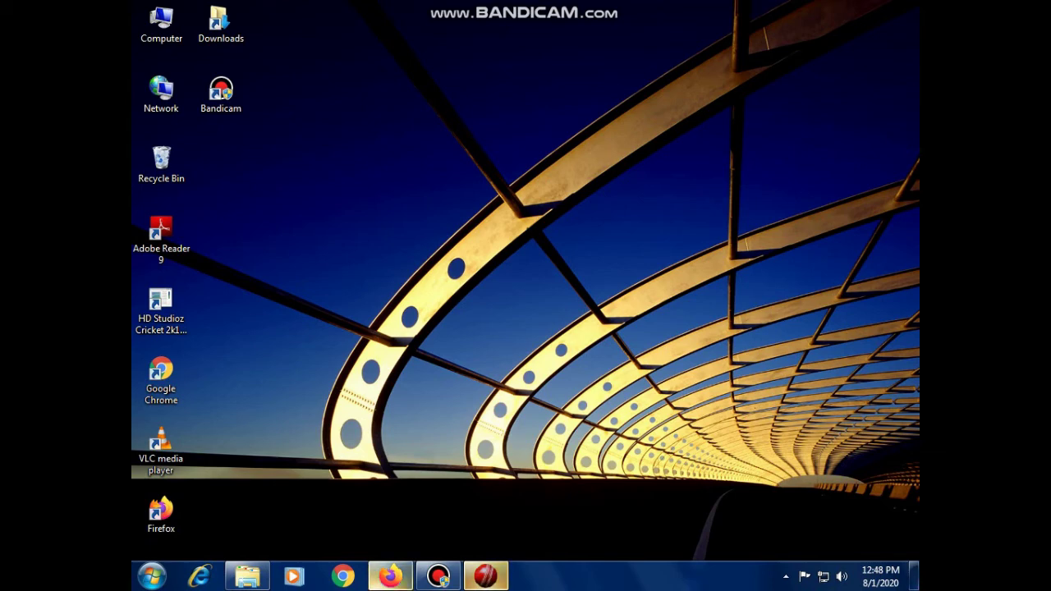
mouse_move(390, 575)
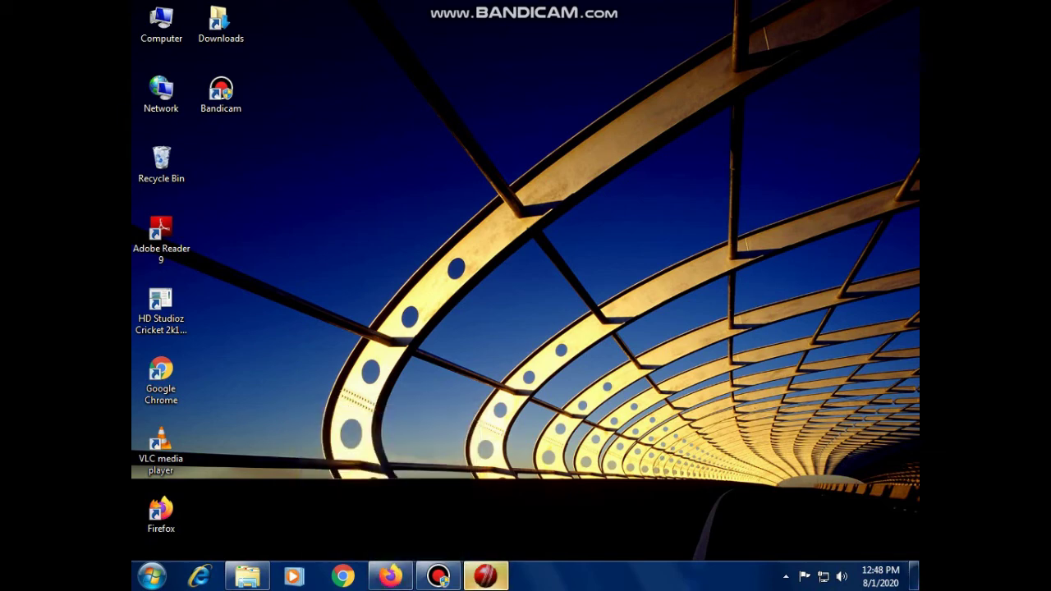
drag(328, 154, 753, 340)
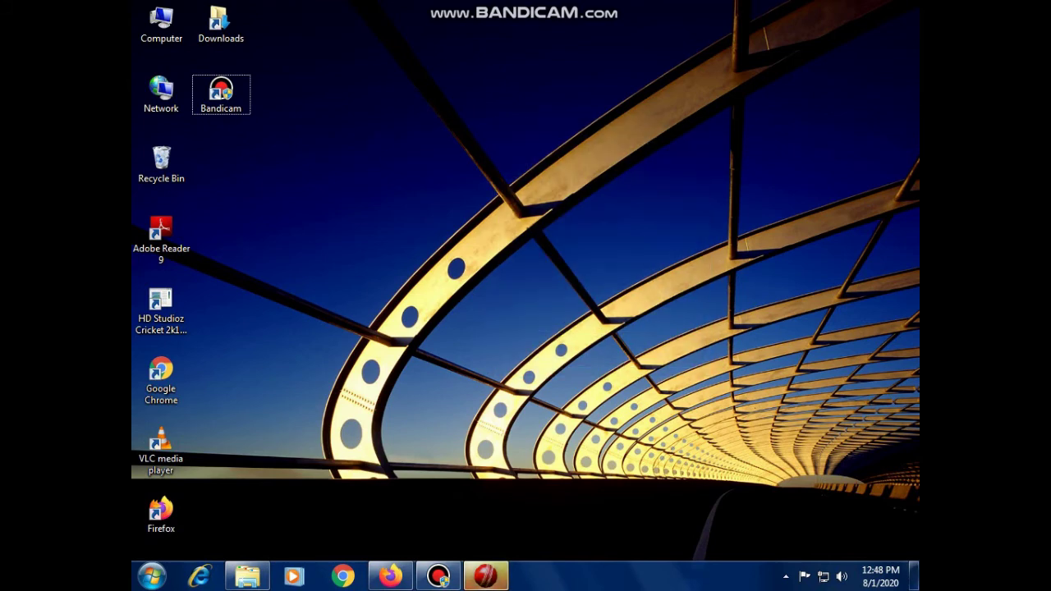